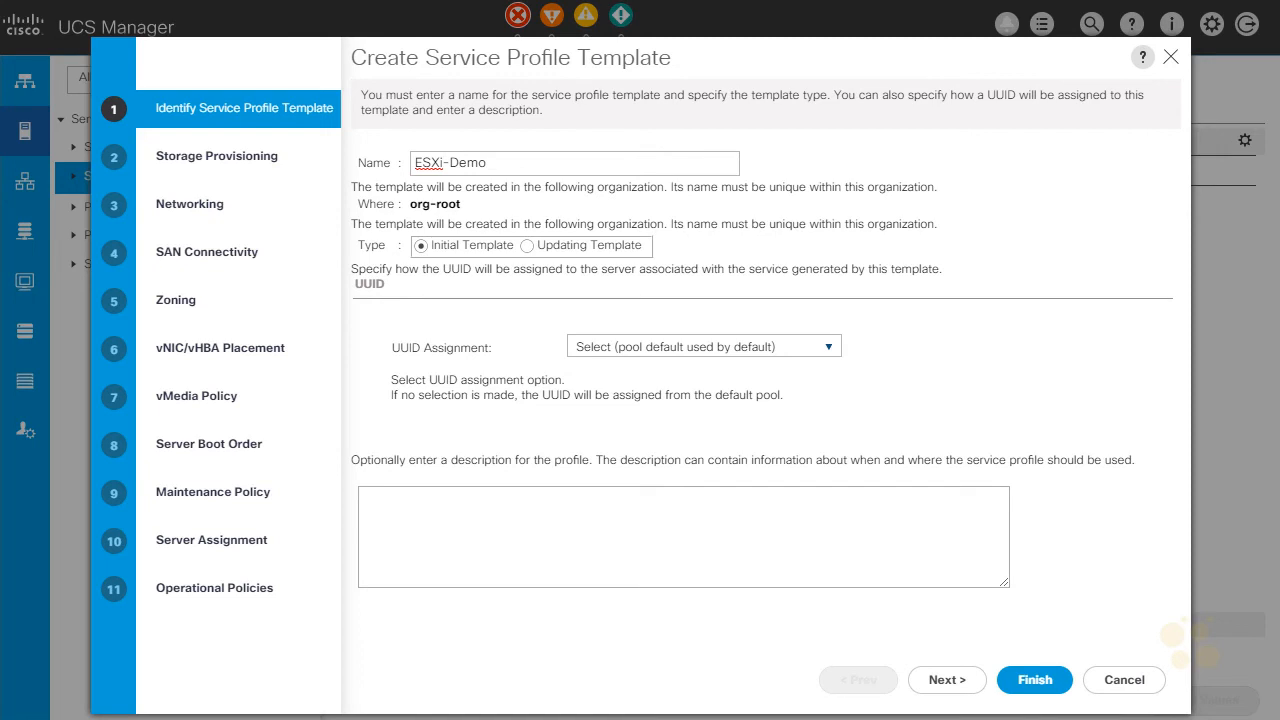
mouse_move(986, 160)
mouse_down()
mouse_move(1060, 229)
mouse_move(977, 152)
mouse_up()
drag(1083, 182, 1140, 200)
click(1148, 204)
mouse_move(998, 238)
mouse_down()
mouse_move(953, 304)
mouse_move(975, 296)
mouse_up()
mouse_move(906, 320)
mouse_down()
mouse_move(958, 384)
mouse_move(898, 321)
mouse_up()
mouse_move(1015, 173)
mouse_down()
mouse_move(998, 200)
mouse_move(1018, 186)
mouse_move(1042, 200)
mouse_up()
drag(1029, 176, 1057, 174)
drag(938, 340, 918, 366)
drag(943, 366, 956, 336)
mouse_move(1078, 228)
mouse_down()
mouse_move(1150, 256)
mouse_move(1166, 246)
mouse_up()
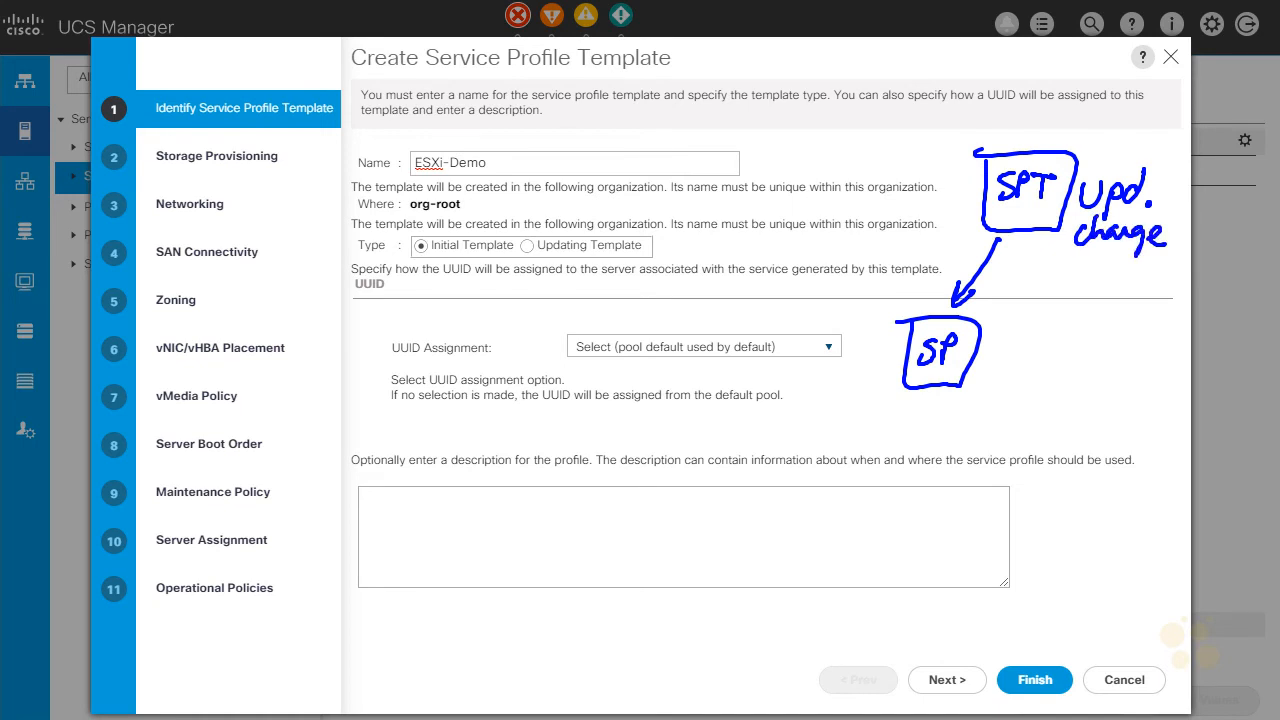
drag(1068, 258, 1026, 298)
drag(1023, 288, 1032, 298)
drag(1018, 202, 1056, 218)
drag(1043, 329, 1100, 322)
mouse_move(1114, 306)
mouse_down()
mouse_move(1110, 333)
mouse_move(1060, 380)
mouse_up()
mouse_move(1078, 352)
mouse_down()
mouse_move(1076, 388)
mouse_move(1088, 382)
mouse_up()
mouse_move(1090, 370)
mouse_down()
mouse_move(1104, 384)
mouse_move(1090, 402)
mouse_up()
drag(1120, 350, 1116, 376)
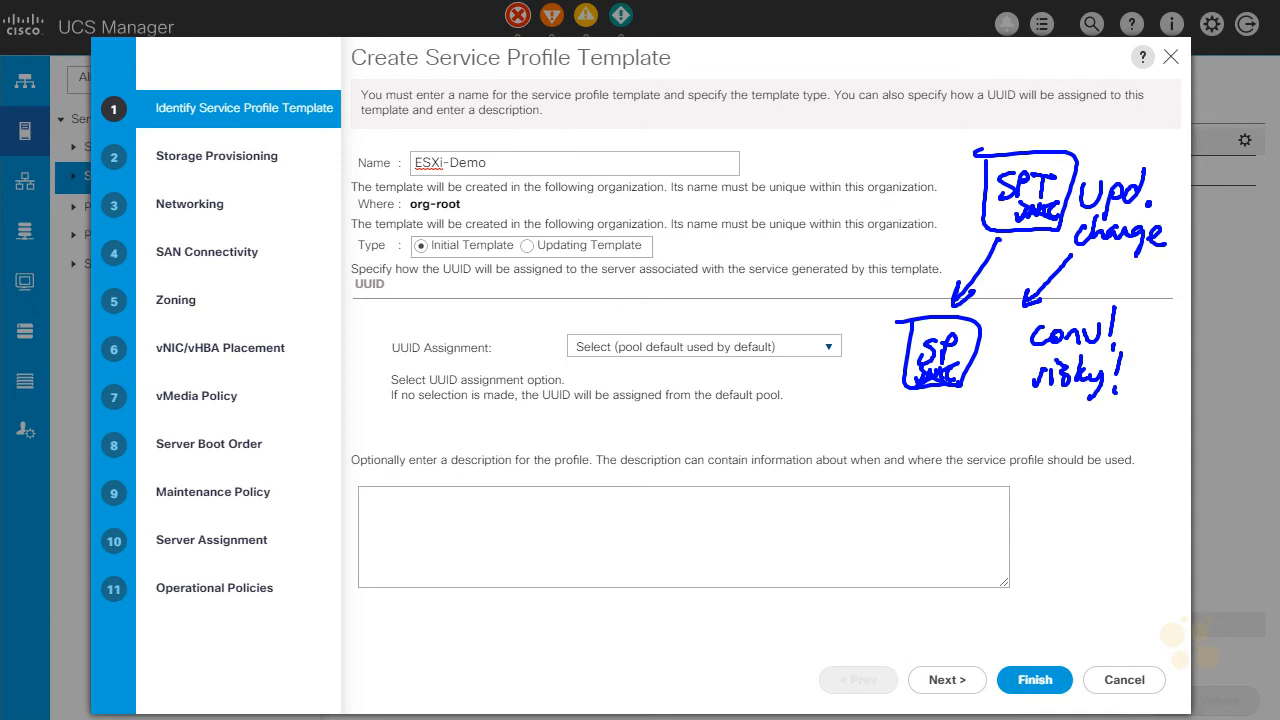
key(Escape)
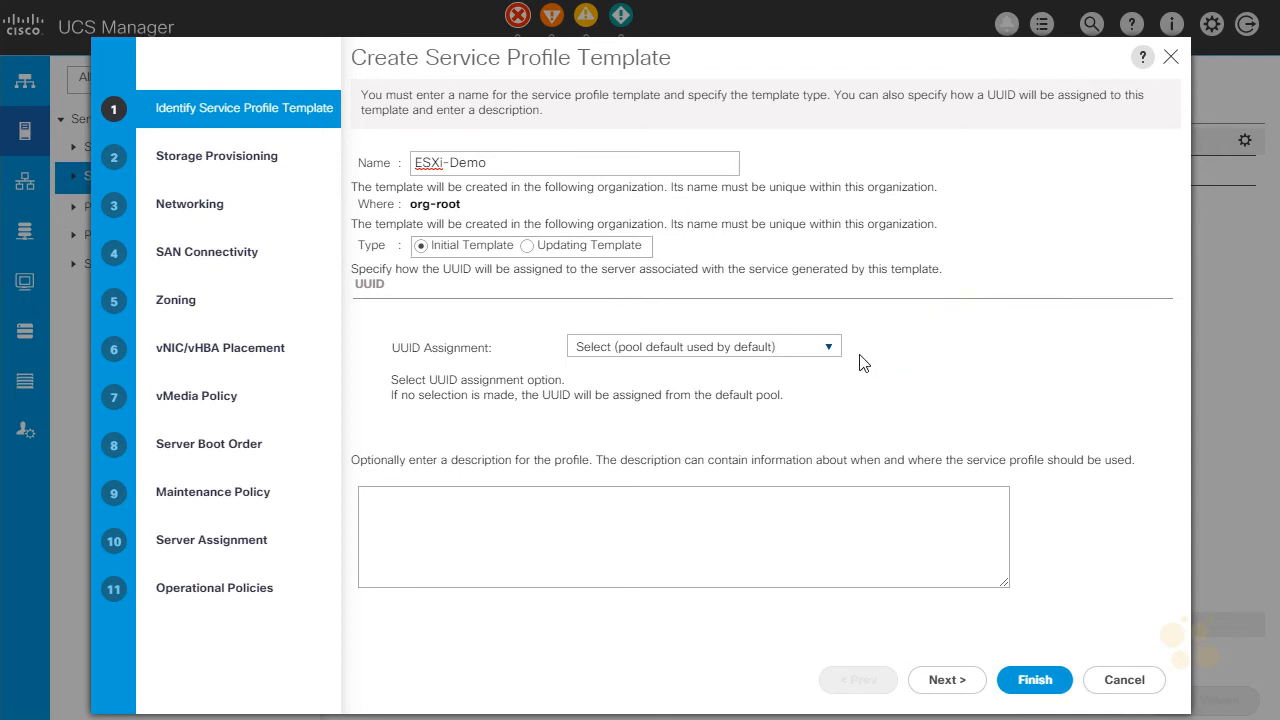
Assign the template's UUIDs from the default domain pool and continue to storage provisioning.
click(828, 350)
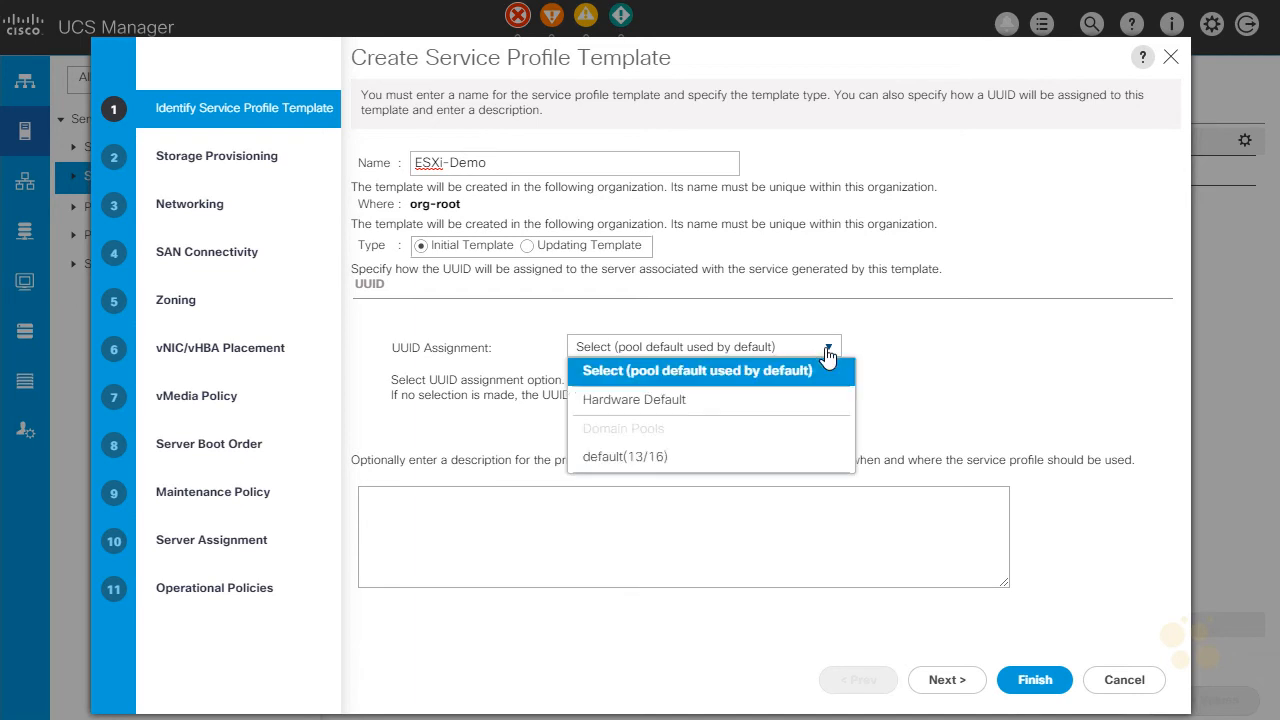
click(651, 462)
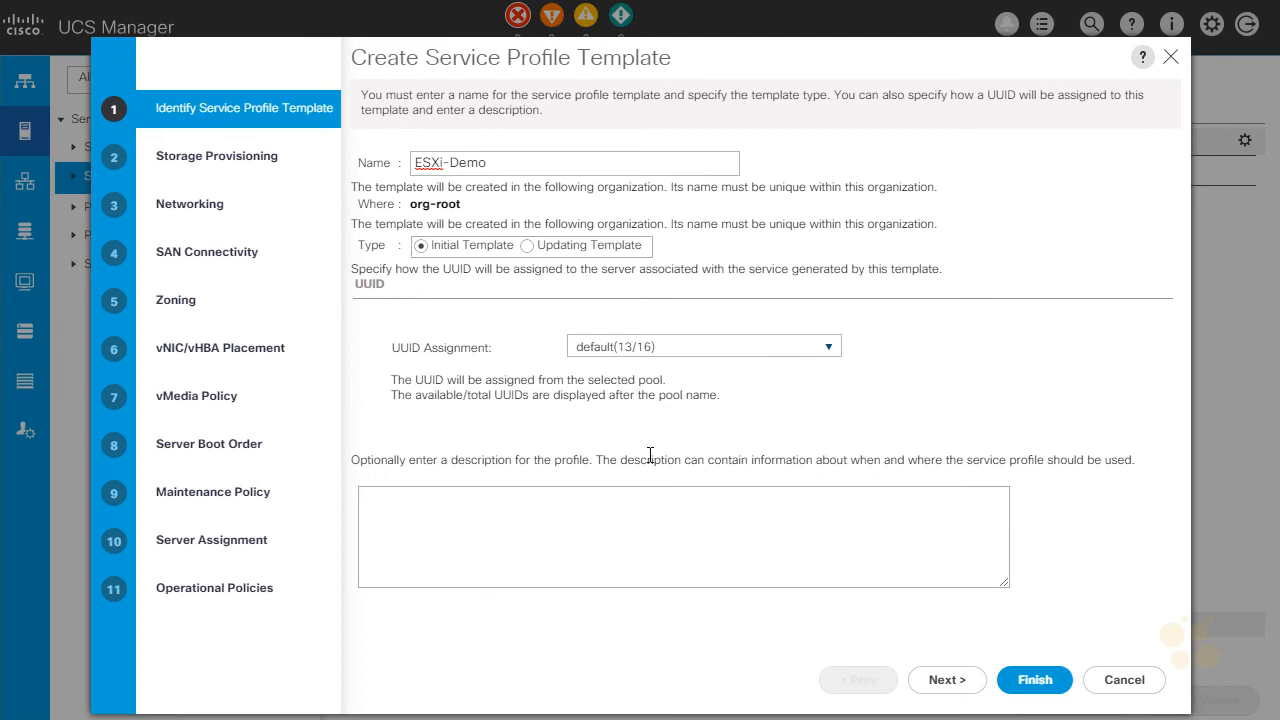
click(945, 680)
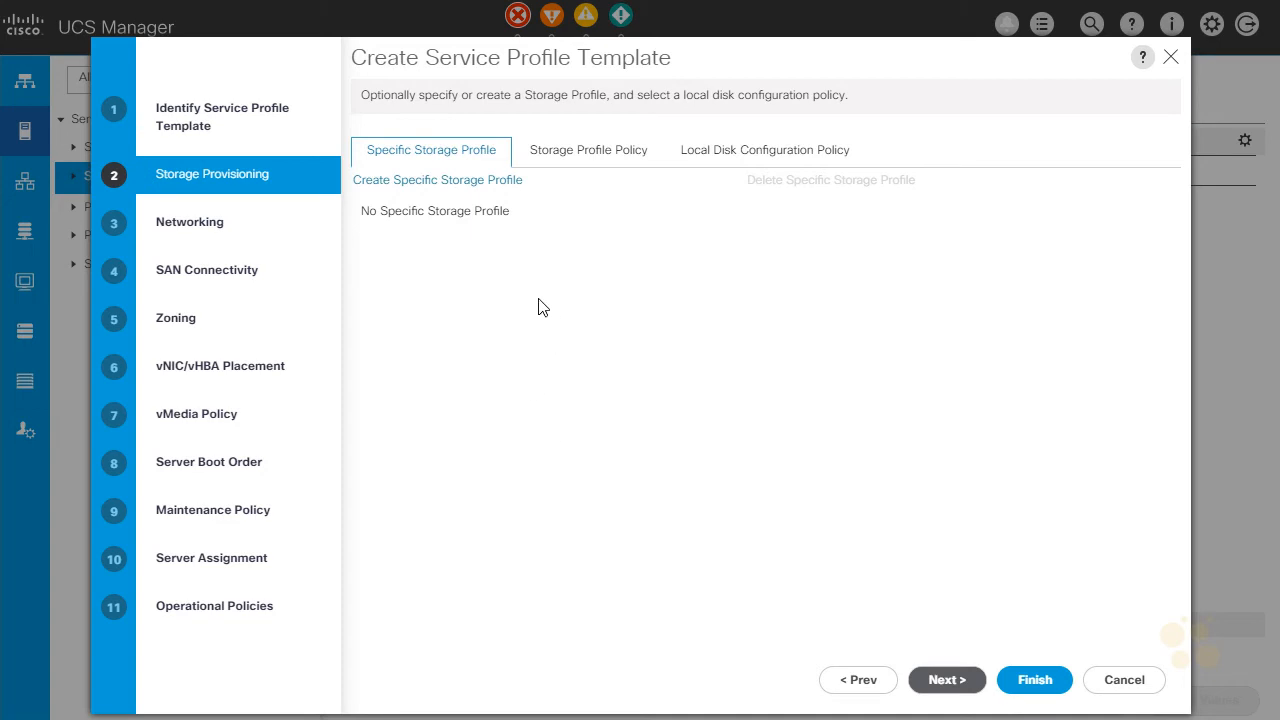
Use the SD_Boot_No_Disk local disk configuration policy for the template and continue to networking.
click(741, 163)
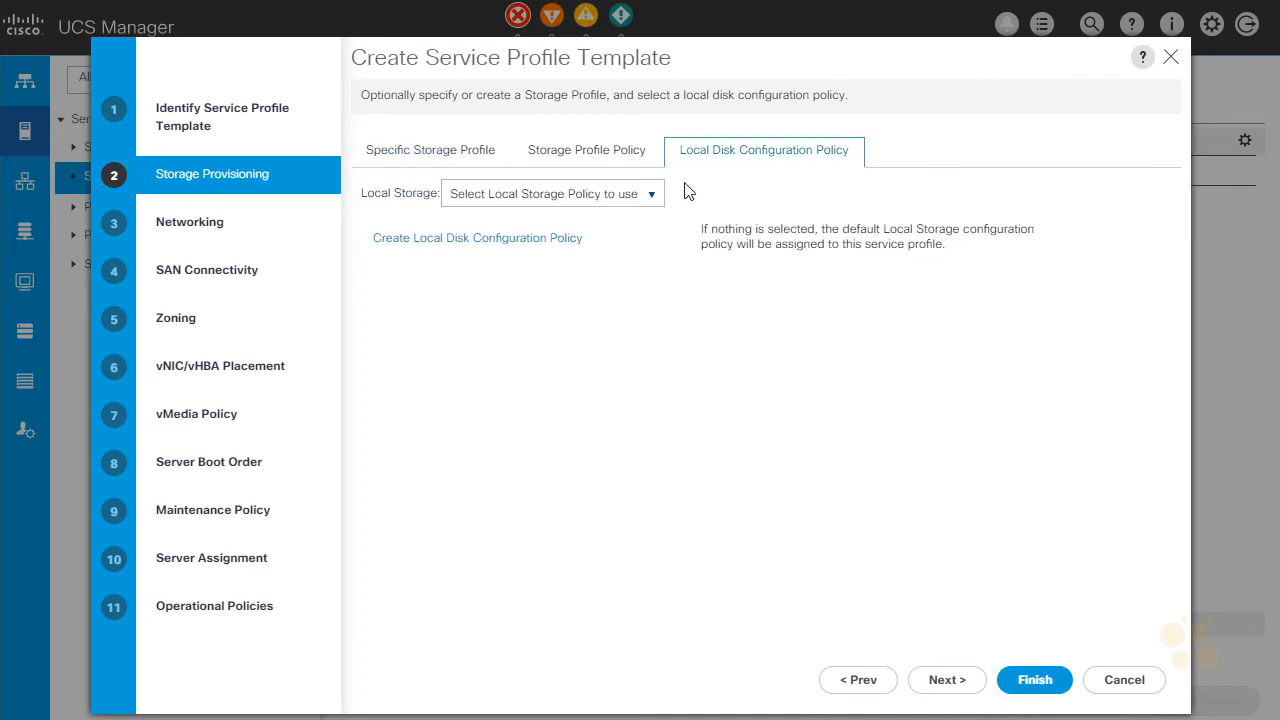
click(651, 198)
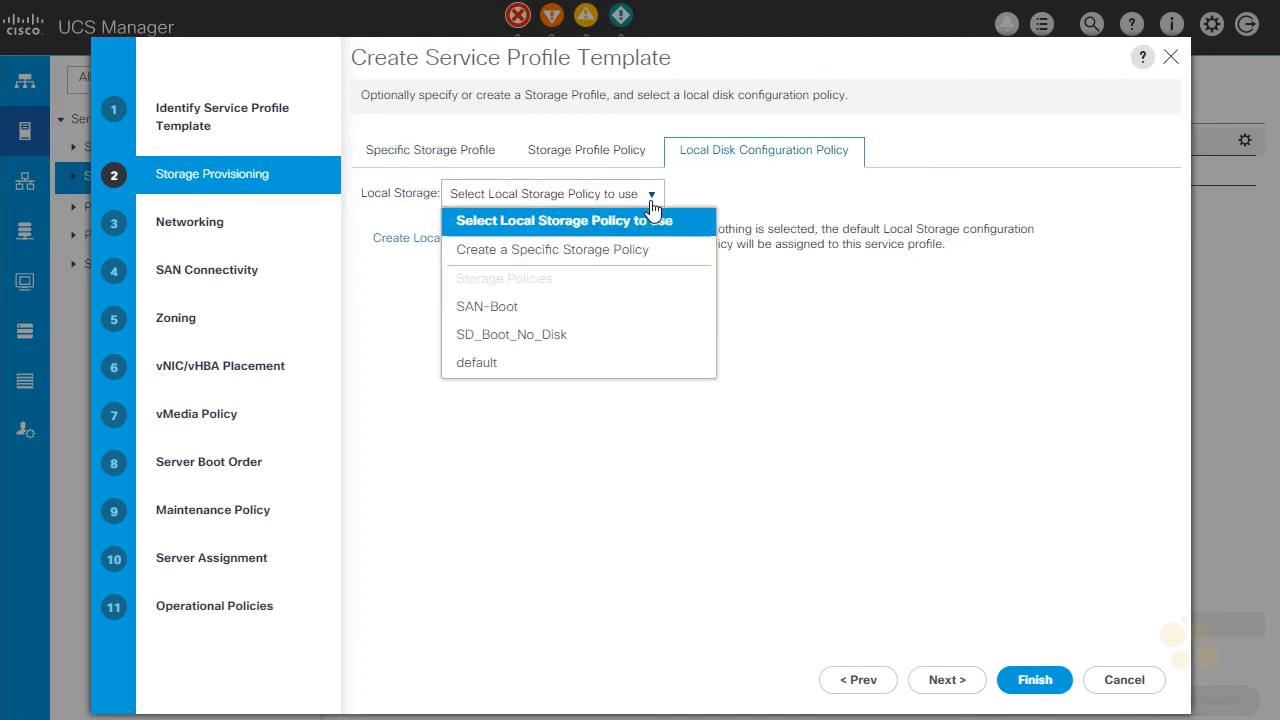
click(541, 345)
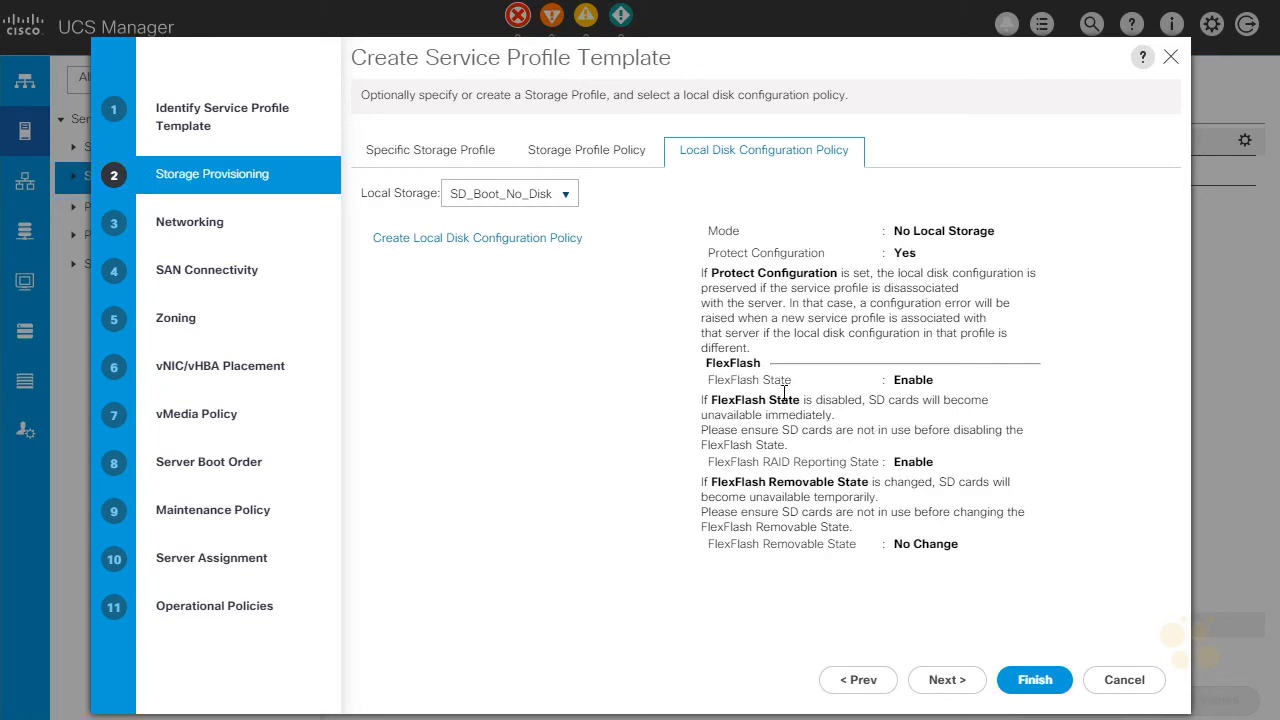
drag(894, 381, 950, 392)
click(918, 385)
click(950, 683)
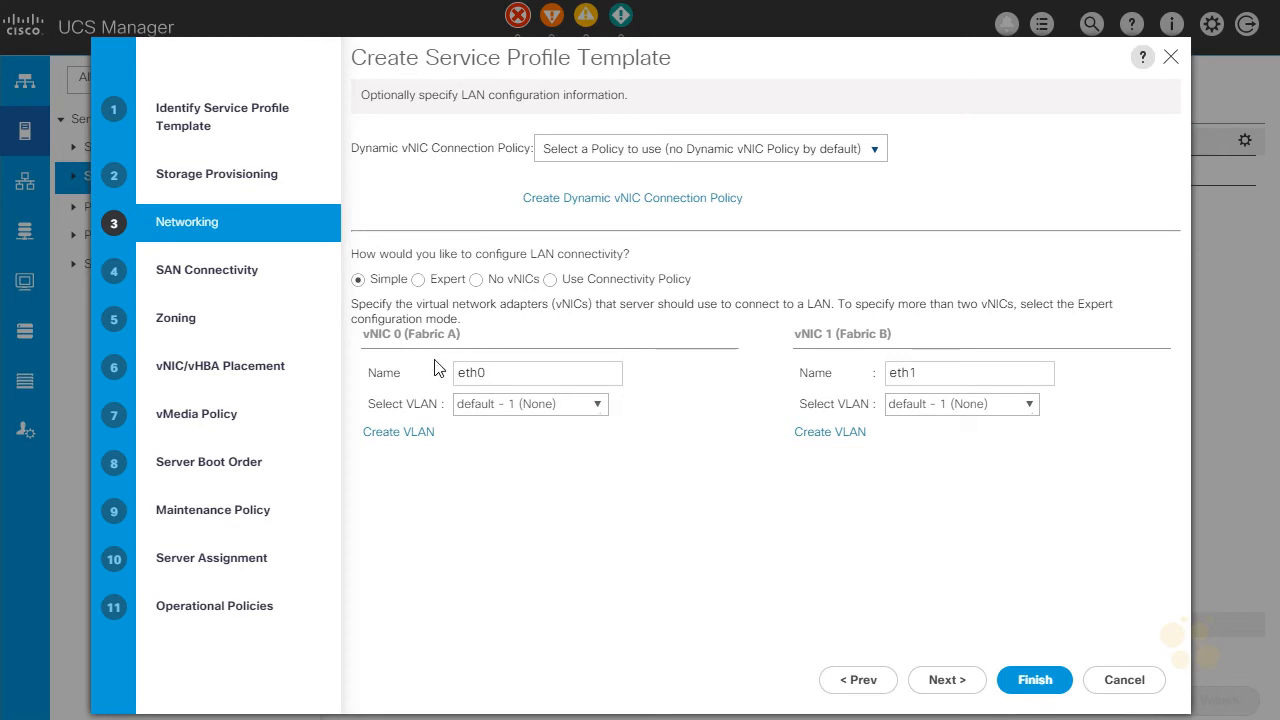
Switch LAN connectivity to Expert and start a vNIC named mgmt0 on Fabric A using the MAC_A pool.
click(419, 281)
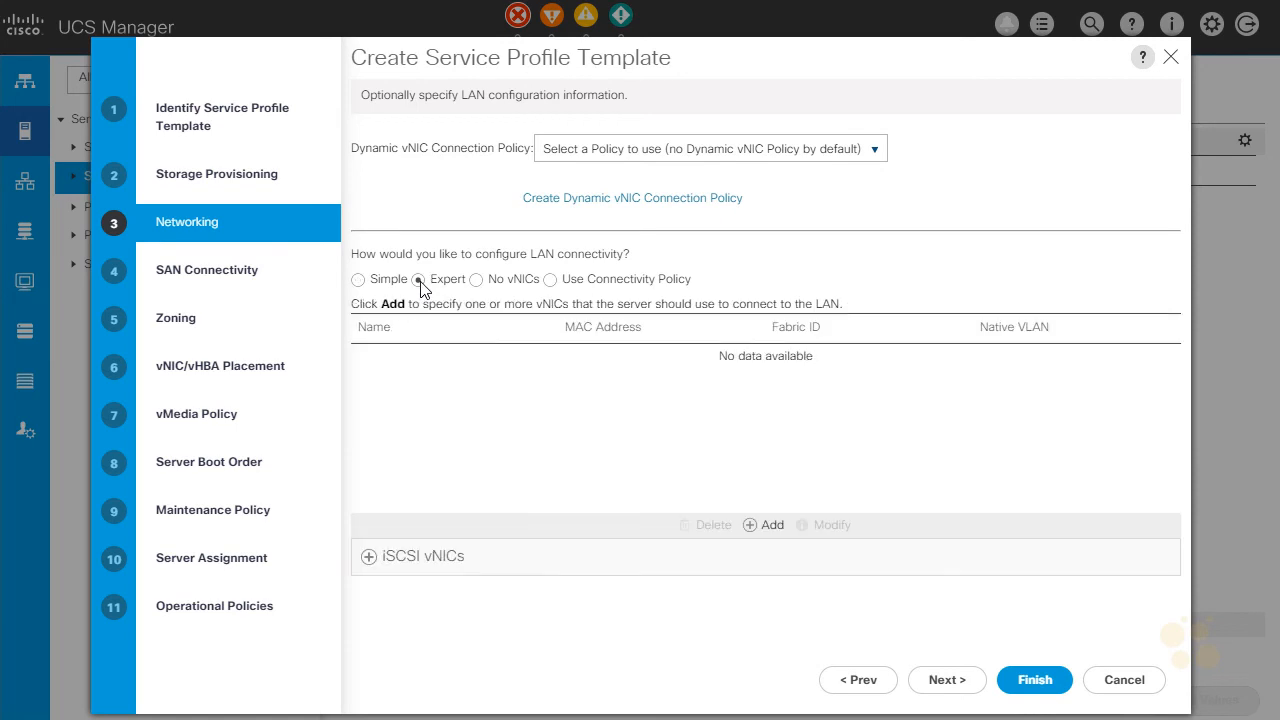
click(758, 527)
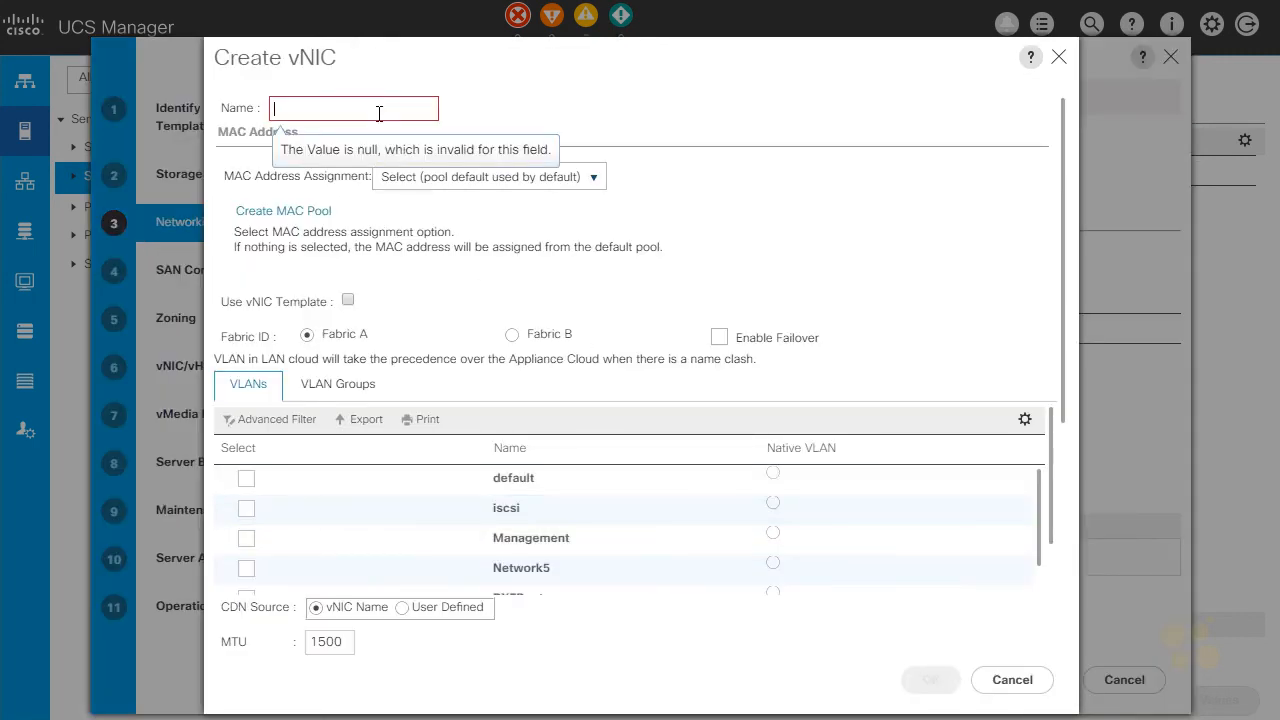
text(mgmt0)
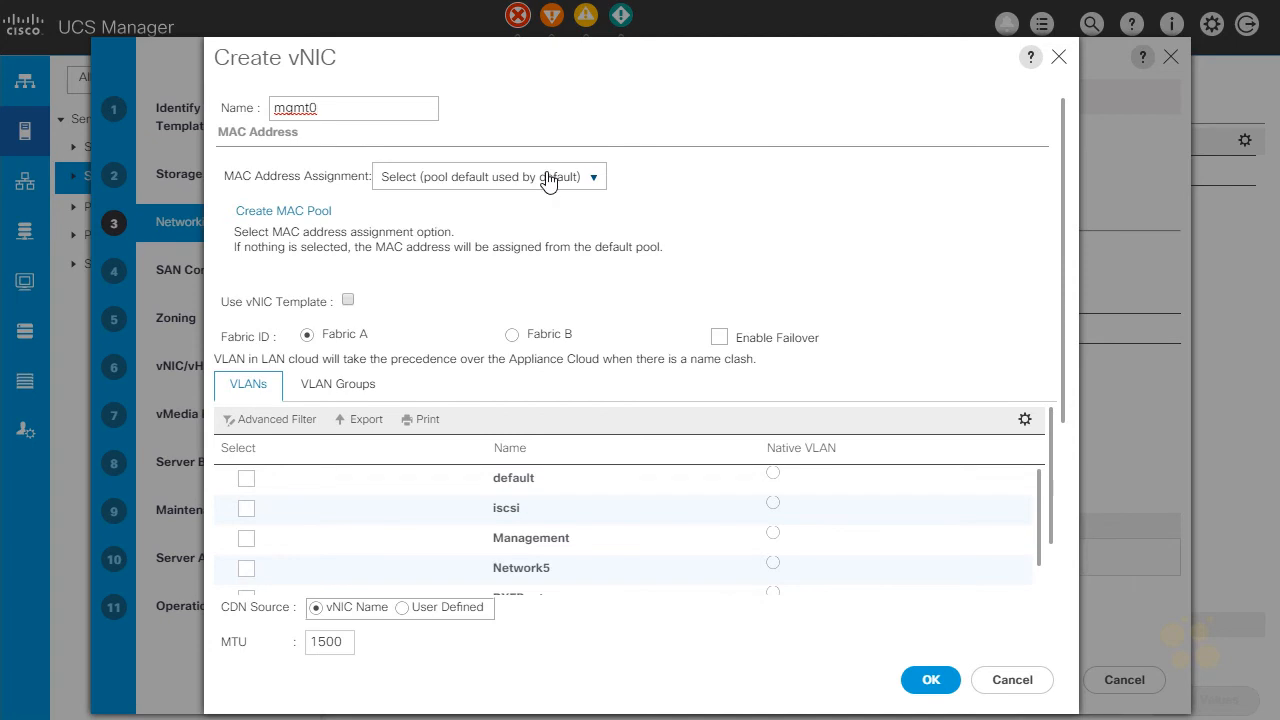
click(314, 336)
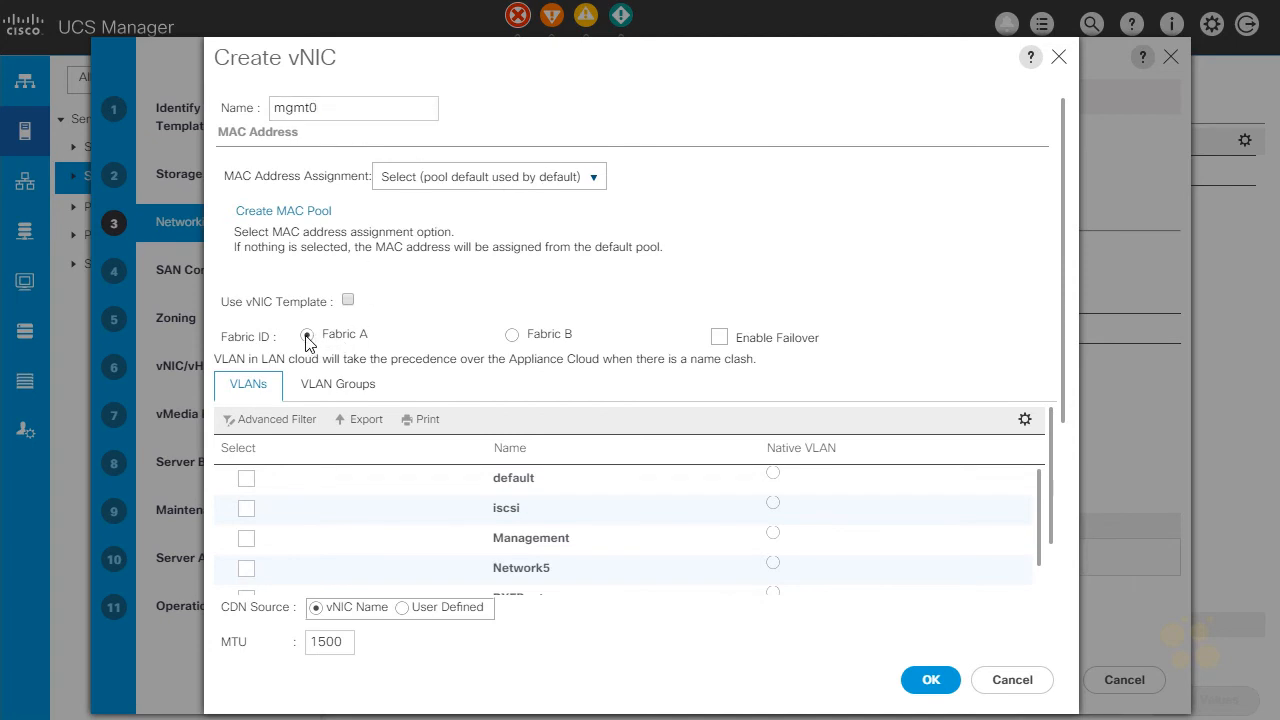
click(490, 180)
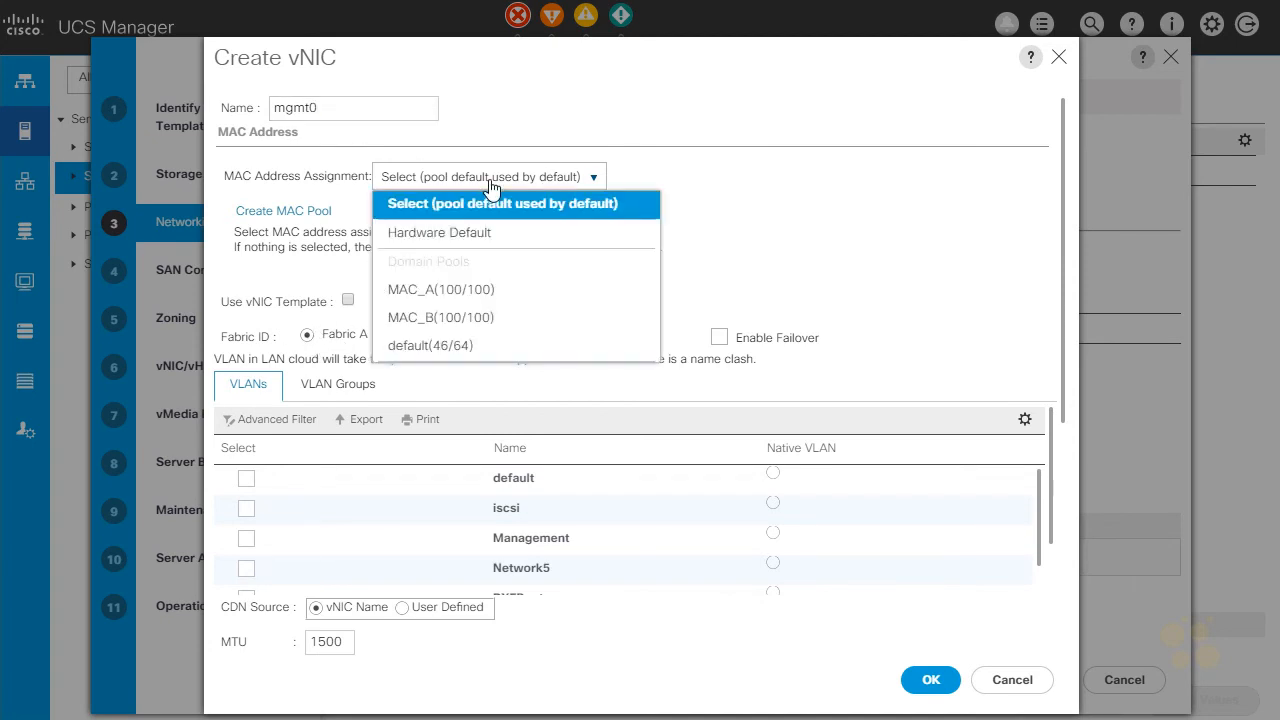
click(476, 292)
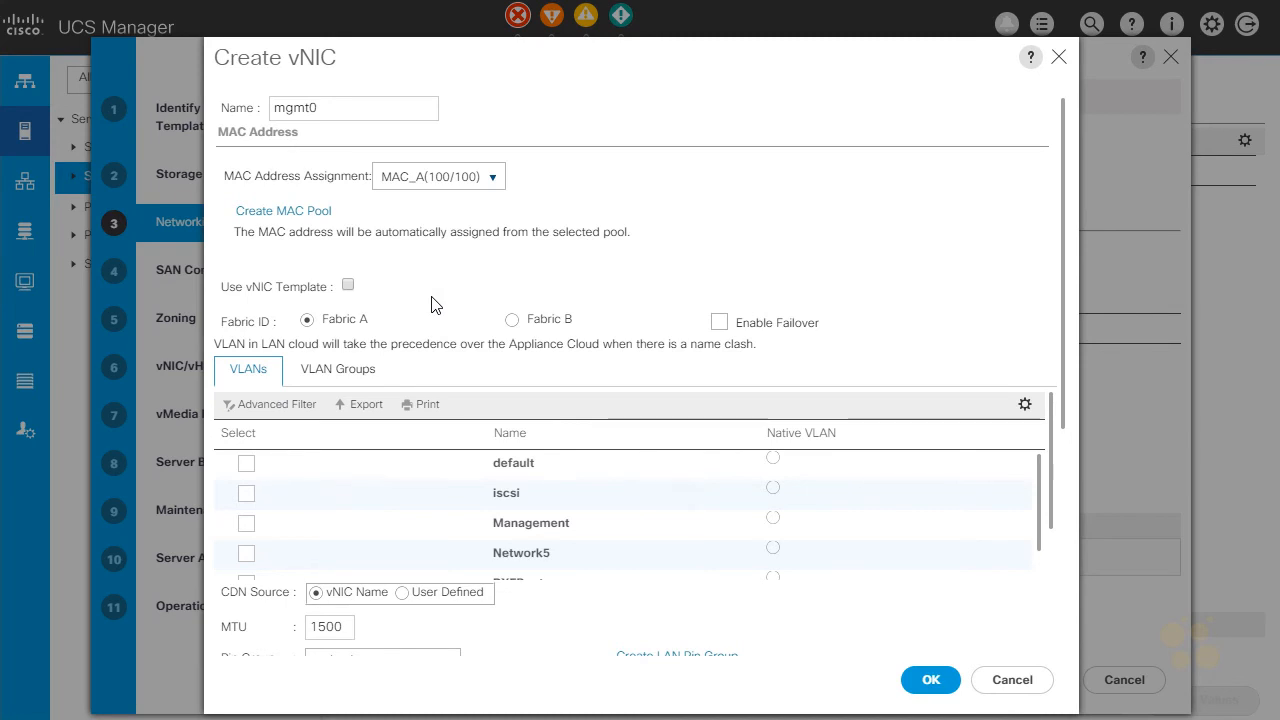
Assign the Management VLAN to vNIC mgmt0 as its native VLAN.
scroll(435, 305, down, 2)
click(247, 423)
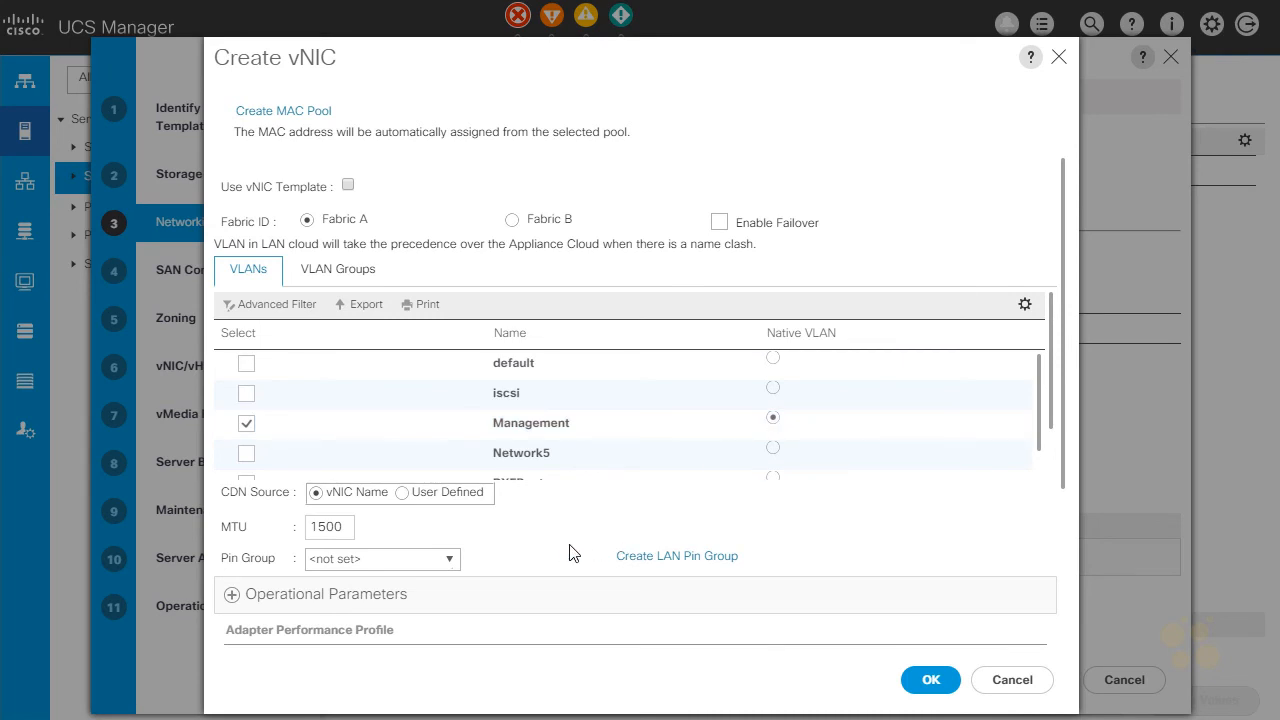
scroll(569, 547, down, 3)
drag(343, 262, 291, 269)
click(530, 304)
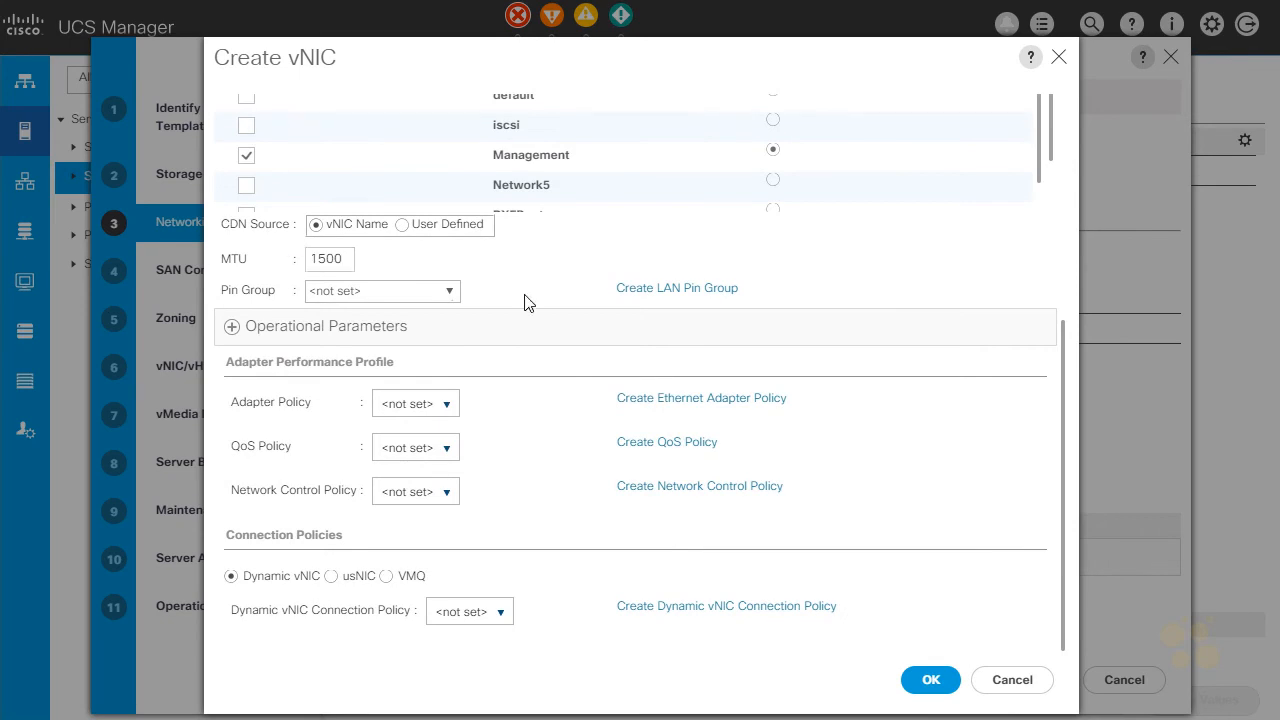
Give mgmt0 the VMWare adapter policy, QOS_BE QoS policy and CDP_On network control policy, and finish creating the vNIC.
click(440, 405)
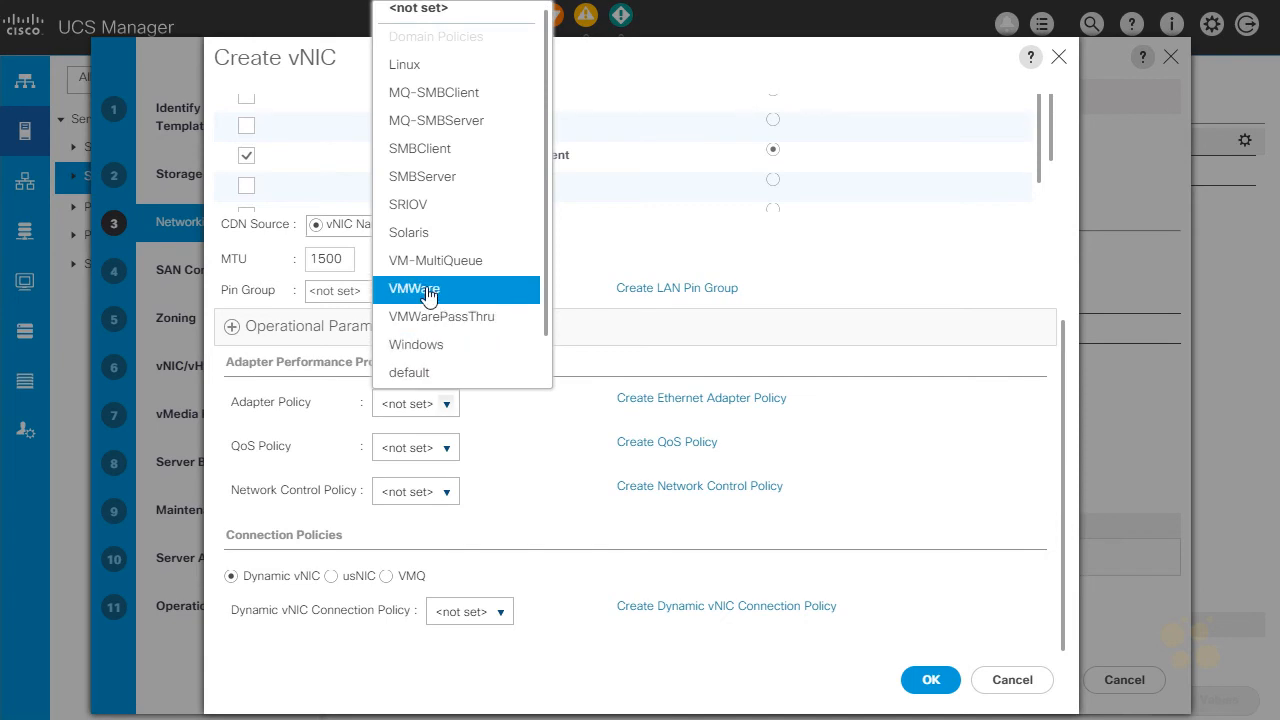
click(428, 290)
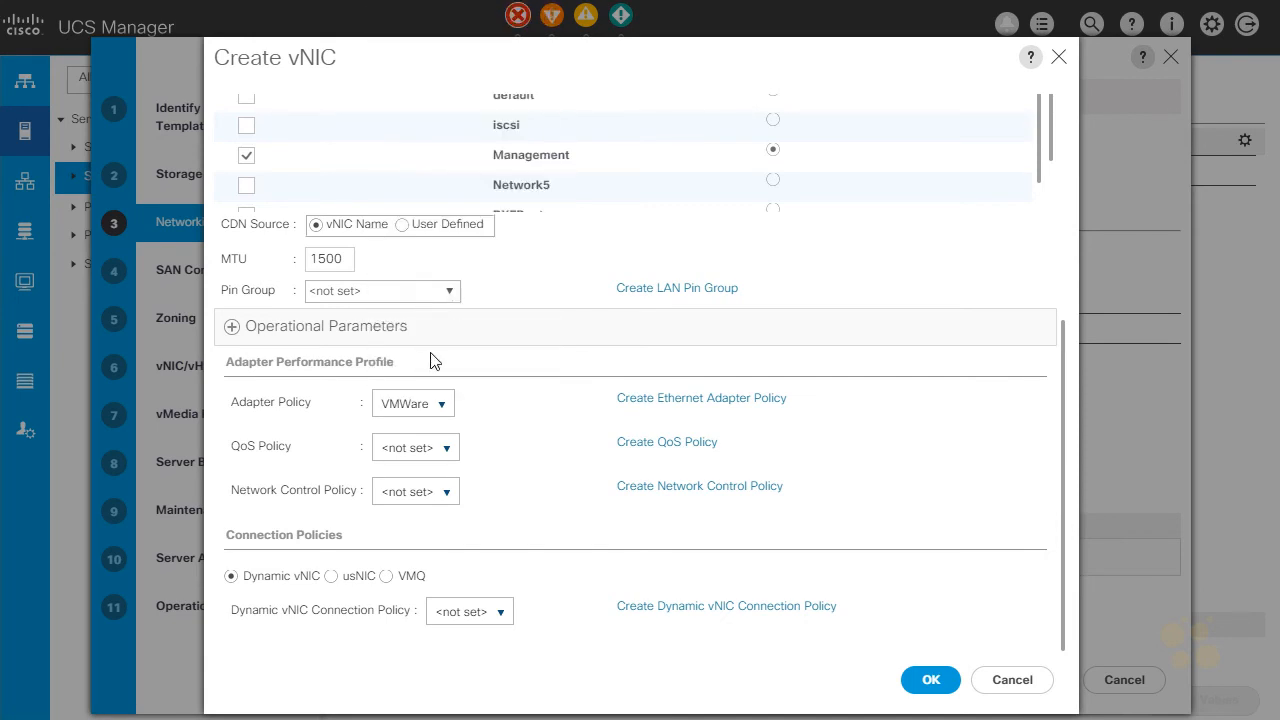
click(441, 456)
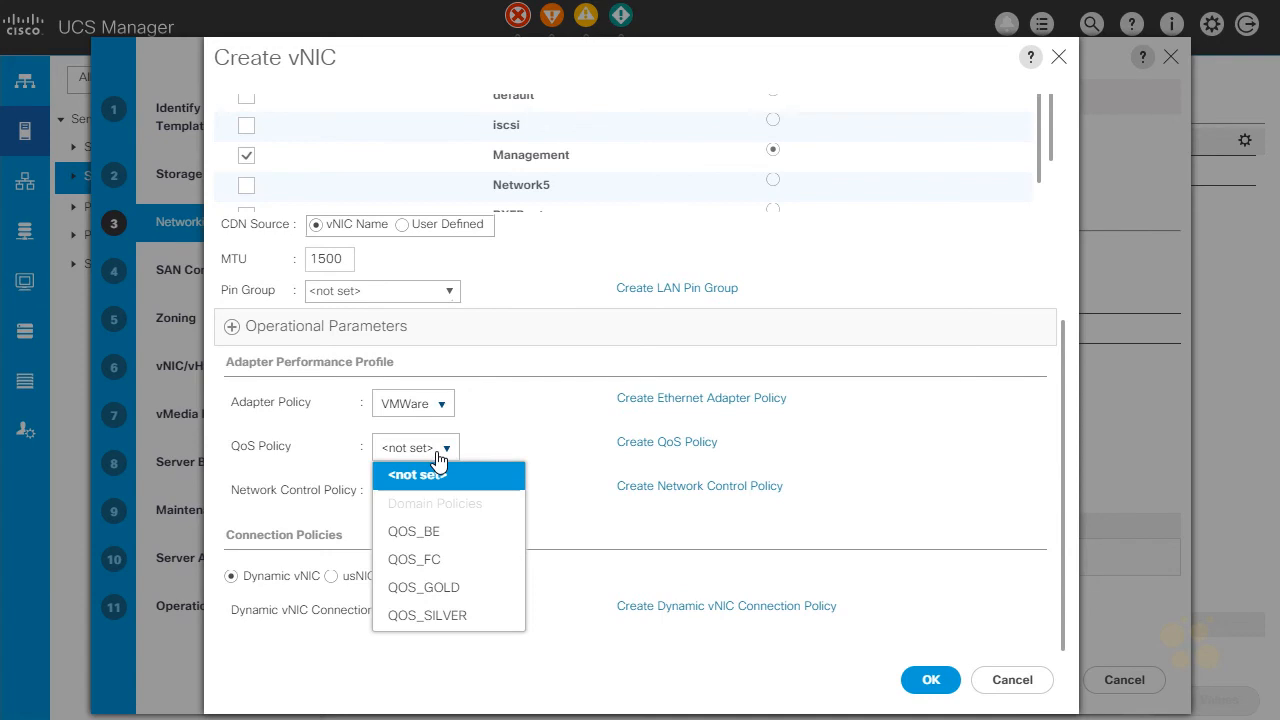
click(428, 532)
click(430, 565)
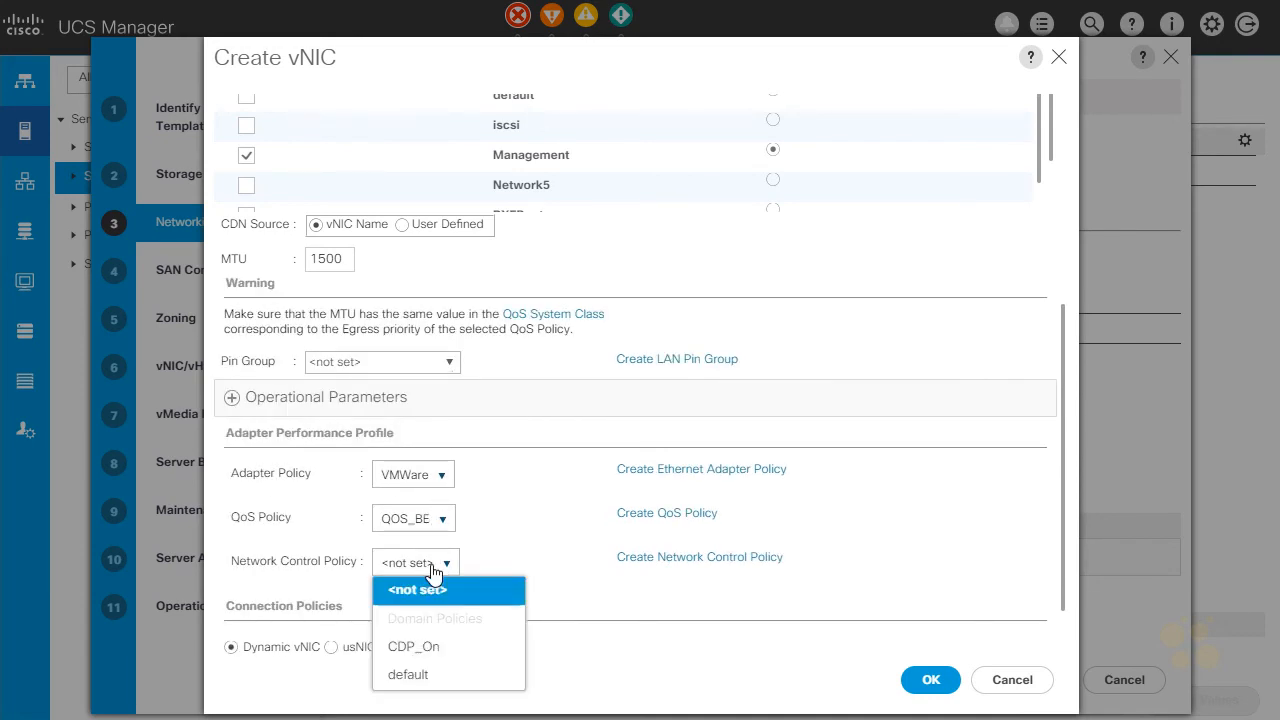
click(430, 647)
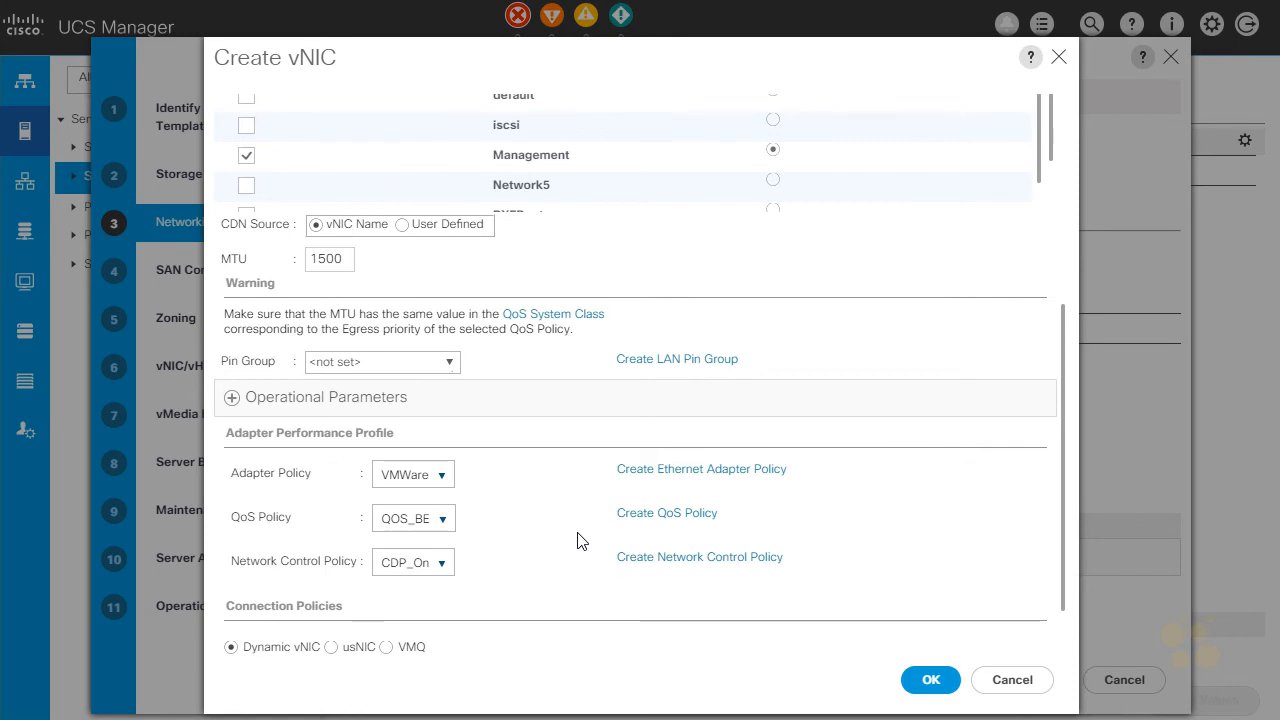
scroll(577, 540, down, 2)
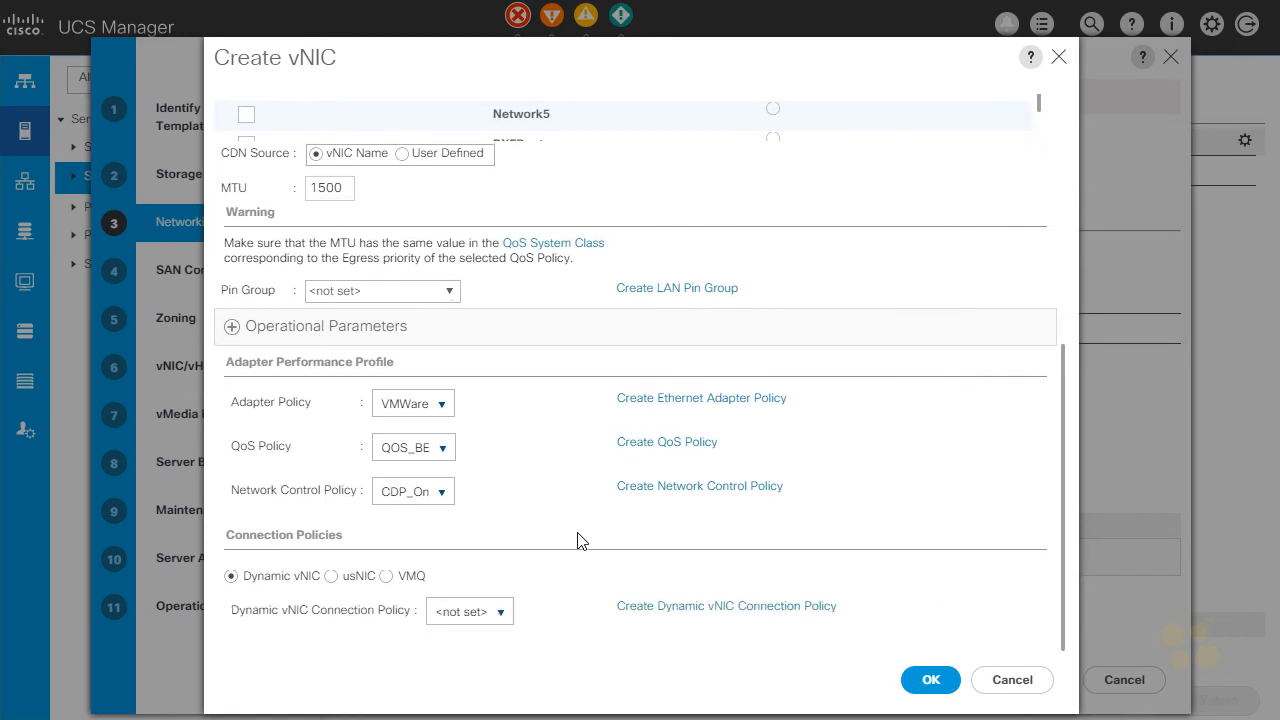
click(930, 680)
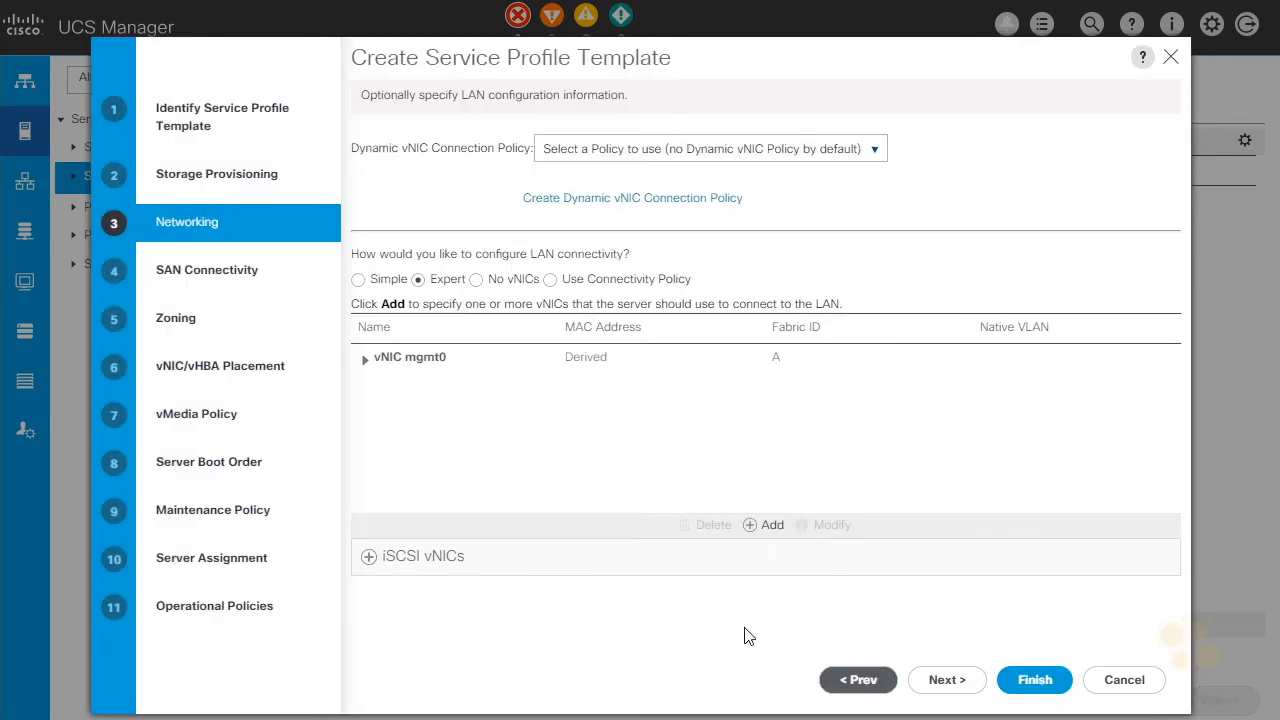
Add a second vNIC named mgmt1 on Fabric B using the MAC_B address pool.
click(752, 530)
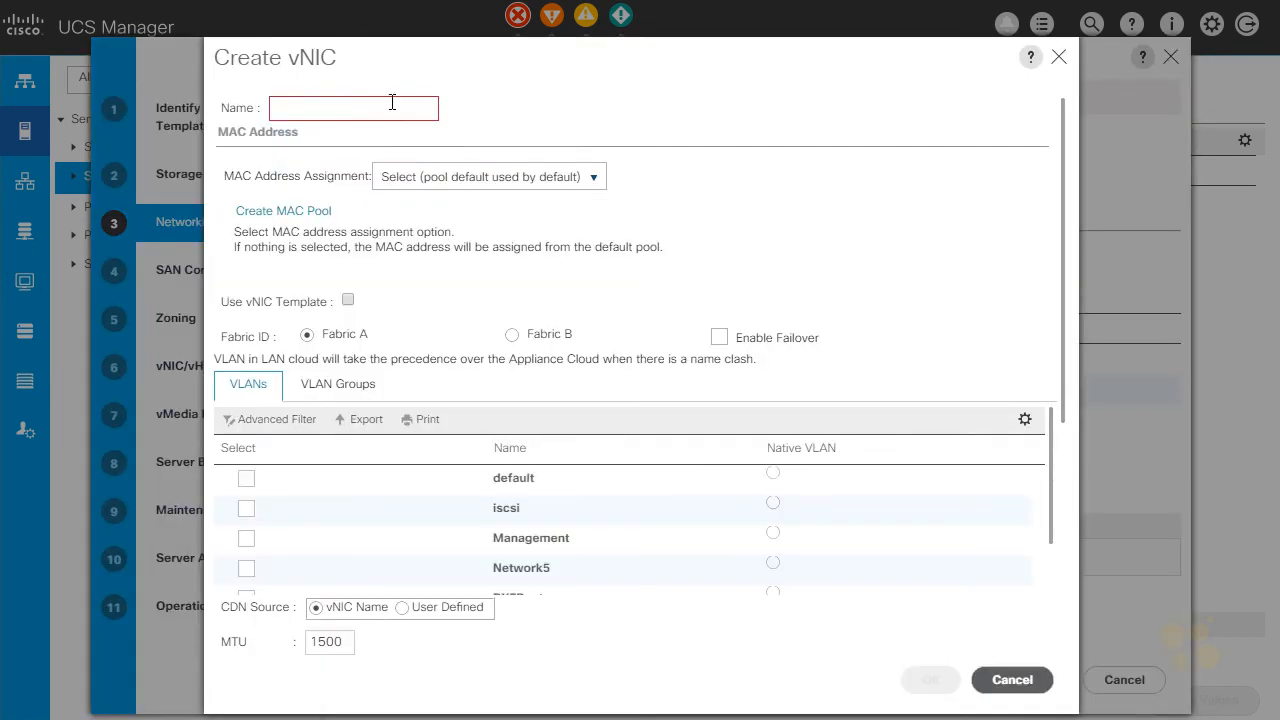
click(390, 104)
text(mgmt1)
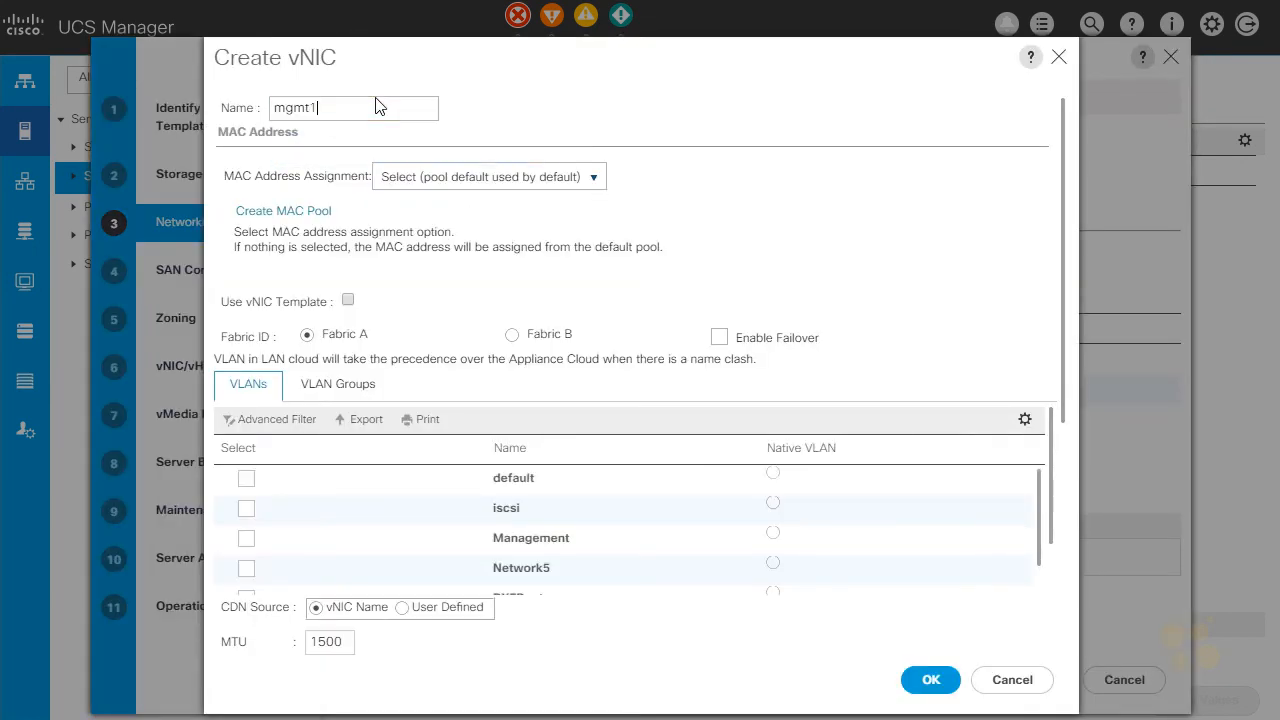
click(395, 176)
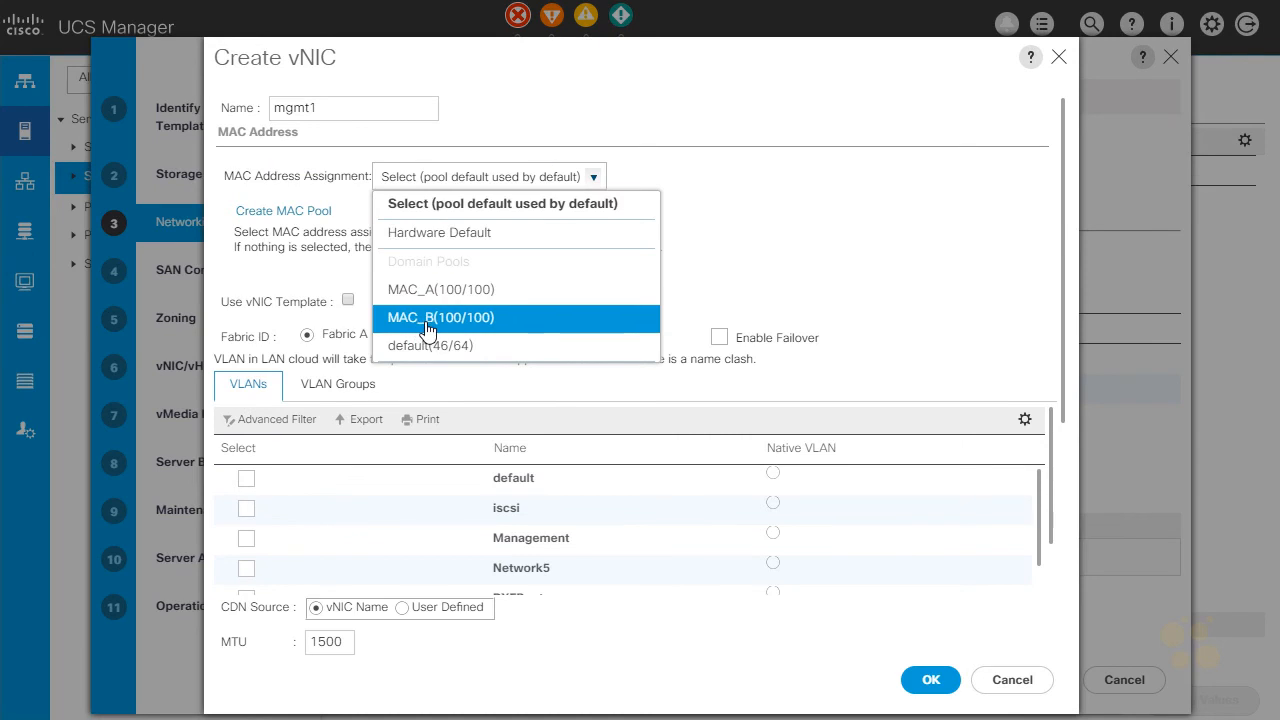
click(427, 318)
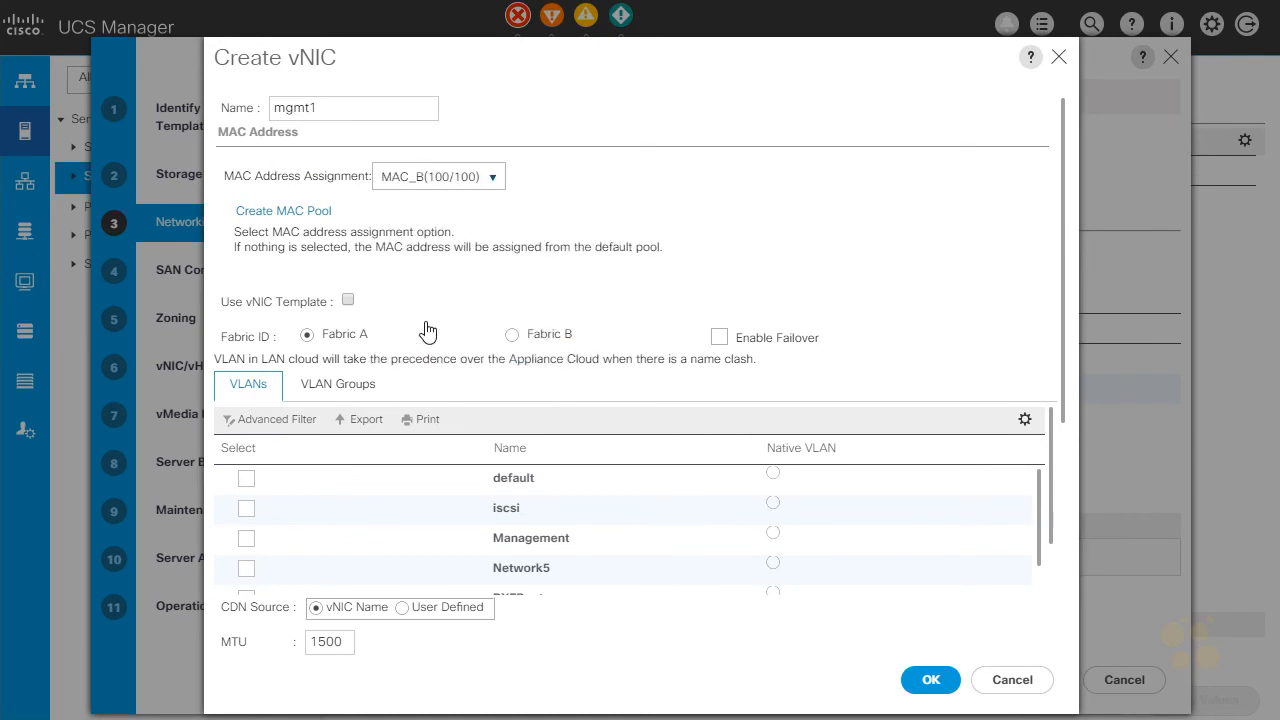
click(511, 320)
Assign the Management VLAN to vNIC mgmt1 and make it the native VLAN.
scroll(434, 443, down, 3)
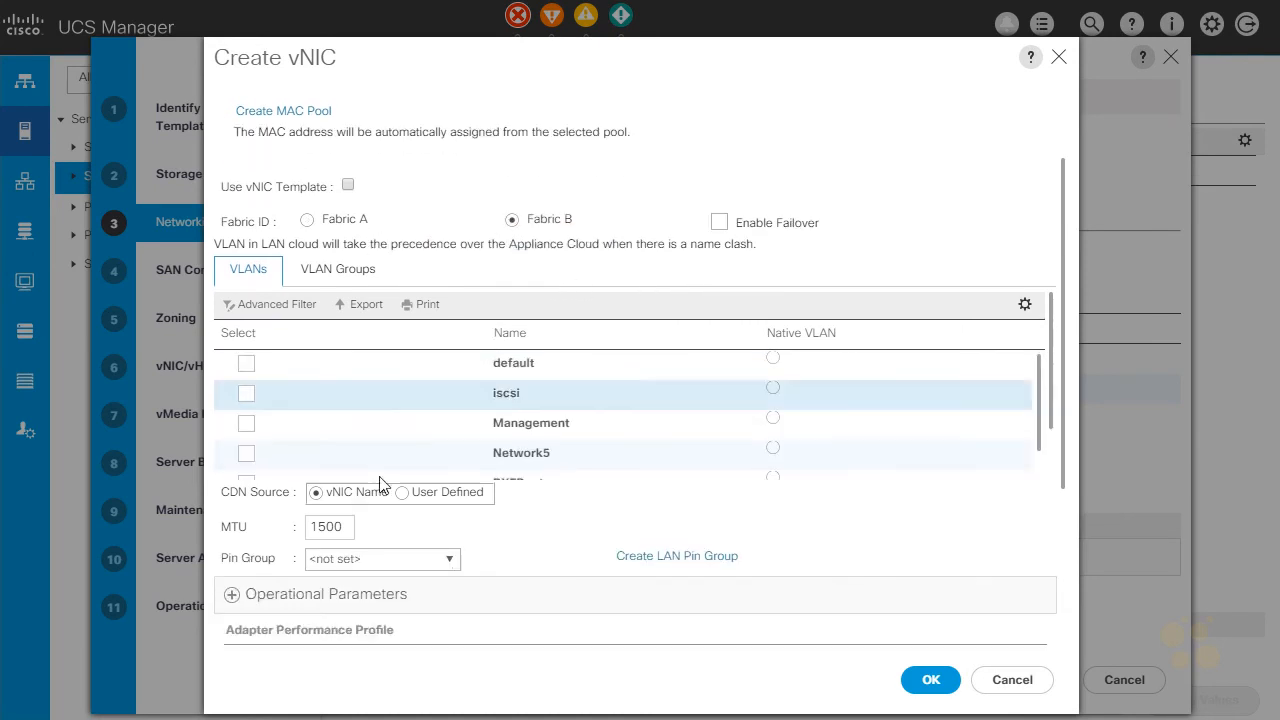
click(246, 423)
click(773, 417)
Set mgmt1's adapter policy to VMWare, QoS policy to QOS_BE and network control policy to CDP_On, and finish creating the vNIC.
scroll(531, 534, down, 5)
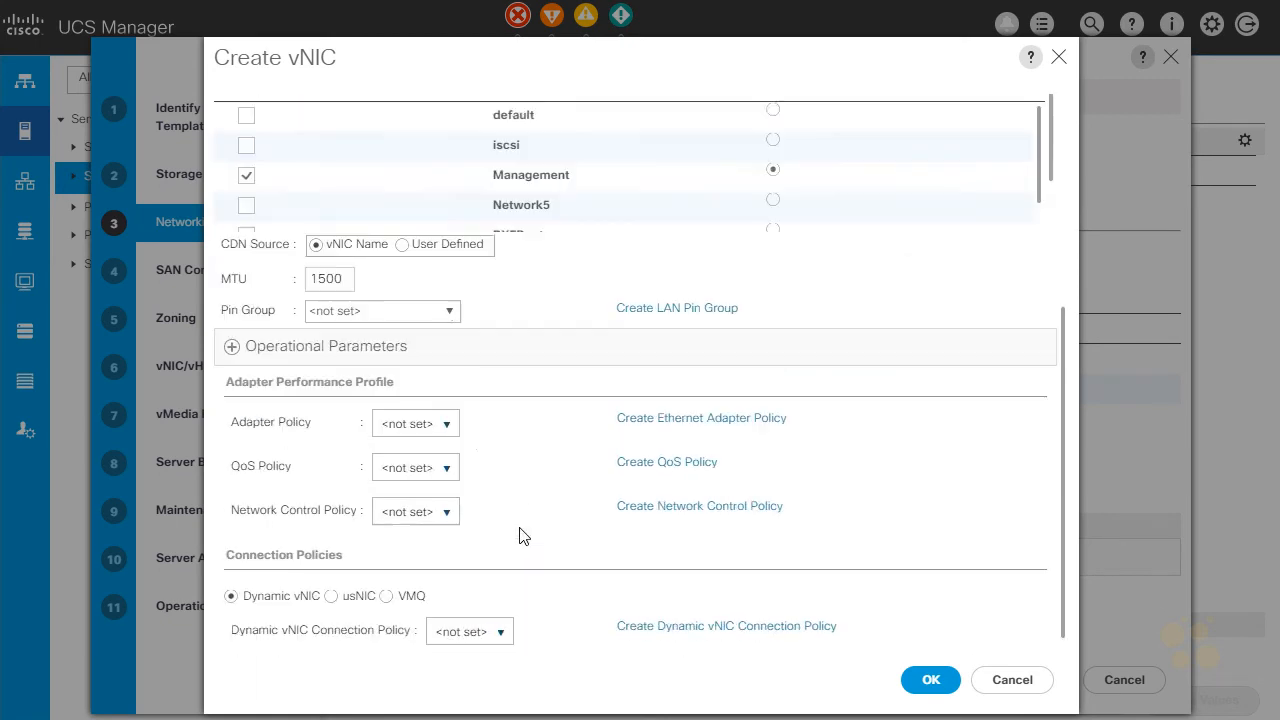
click(422, 410)
click(430, 294)
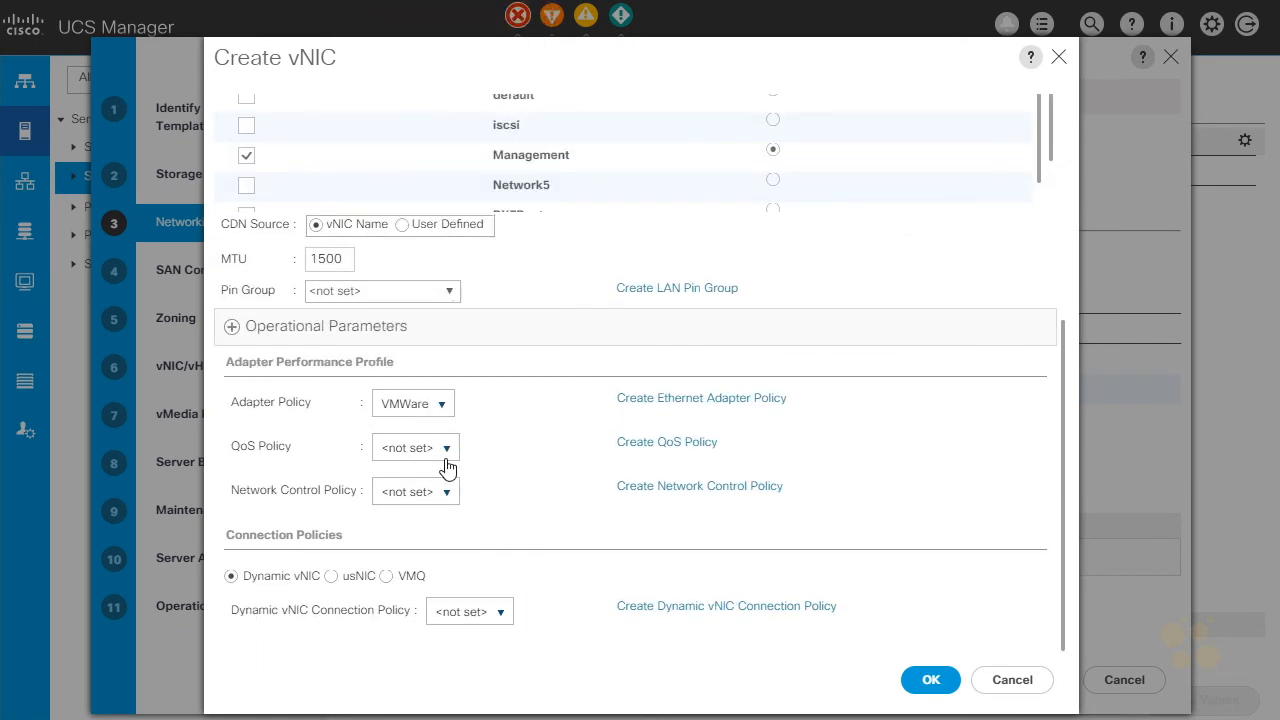
click(446, 448)
click(428, 546)
click(446, 563)
click(428, 647)
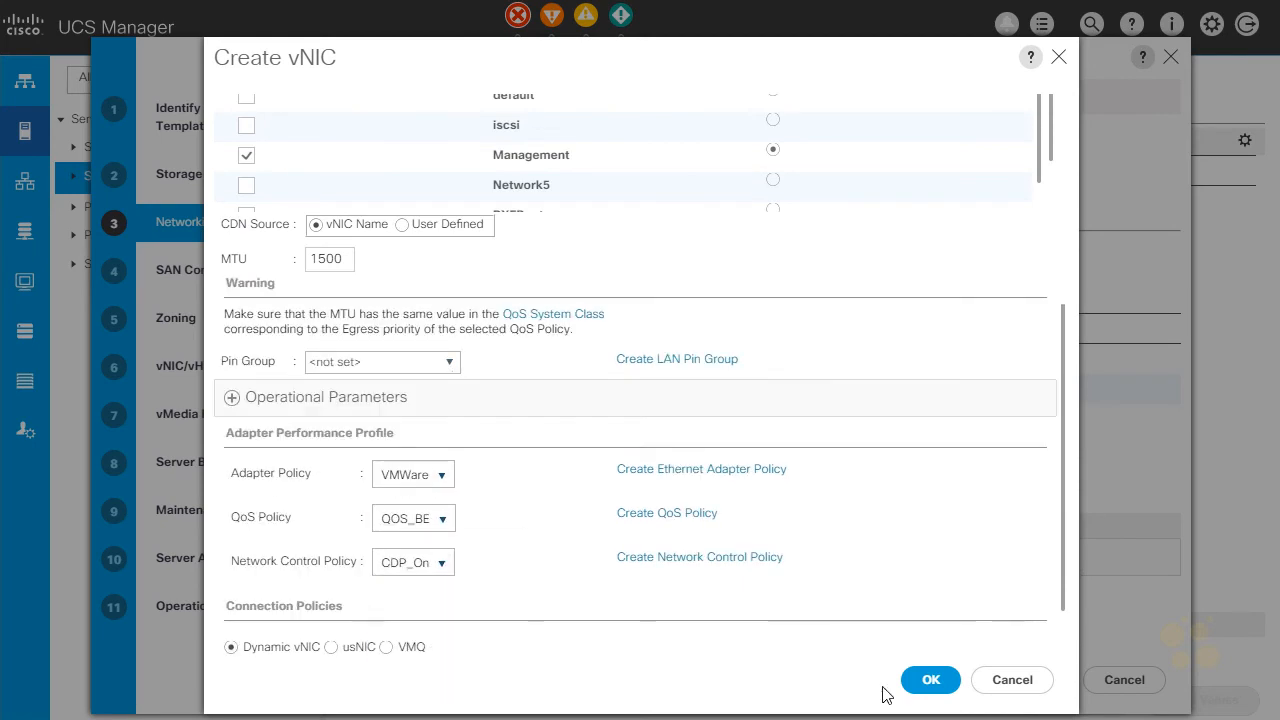
click(928, 682)
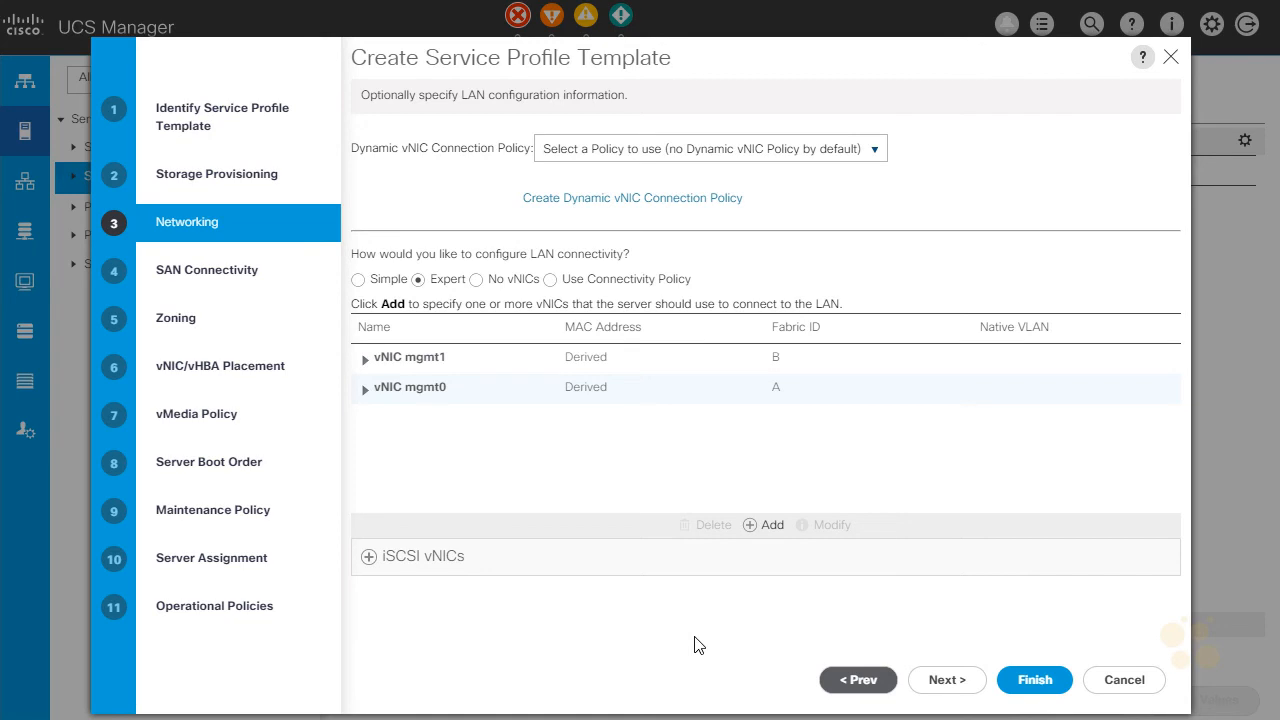
Add a vNIC named eth0 that uses the MAC_A address pool on Fabric A.
click(763, 528)
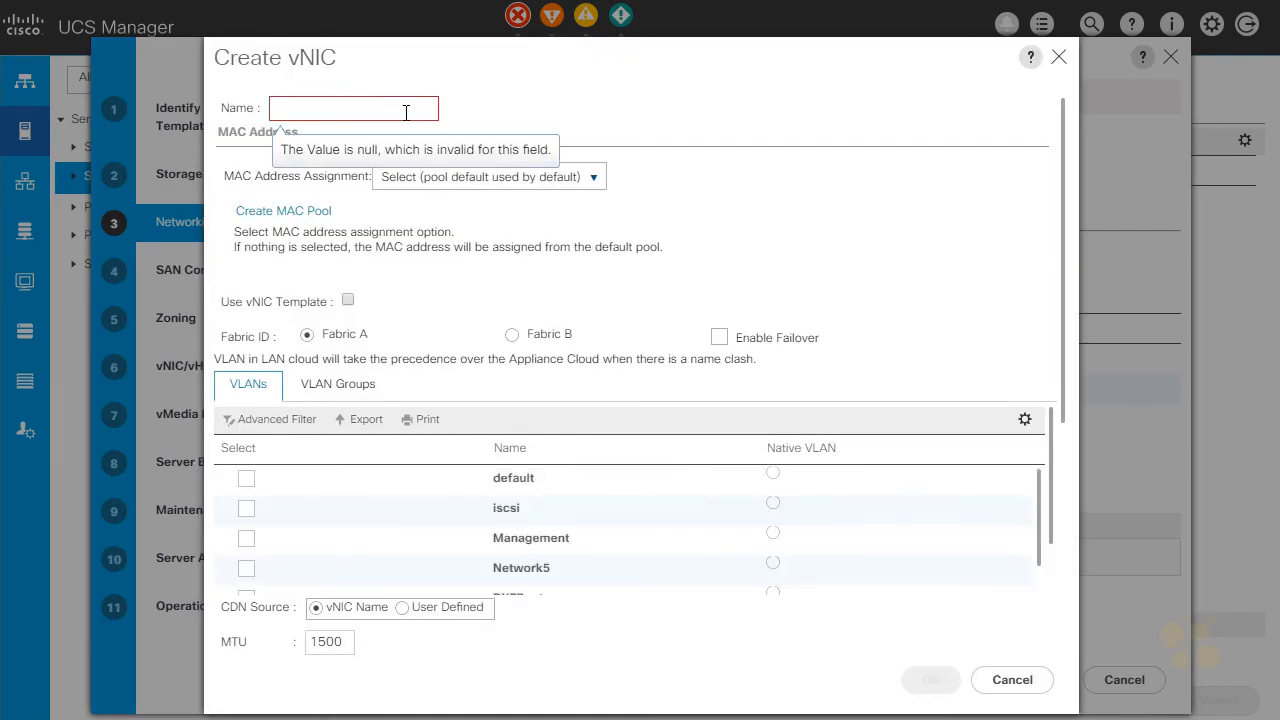
text(eth0)
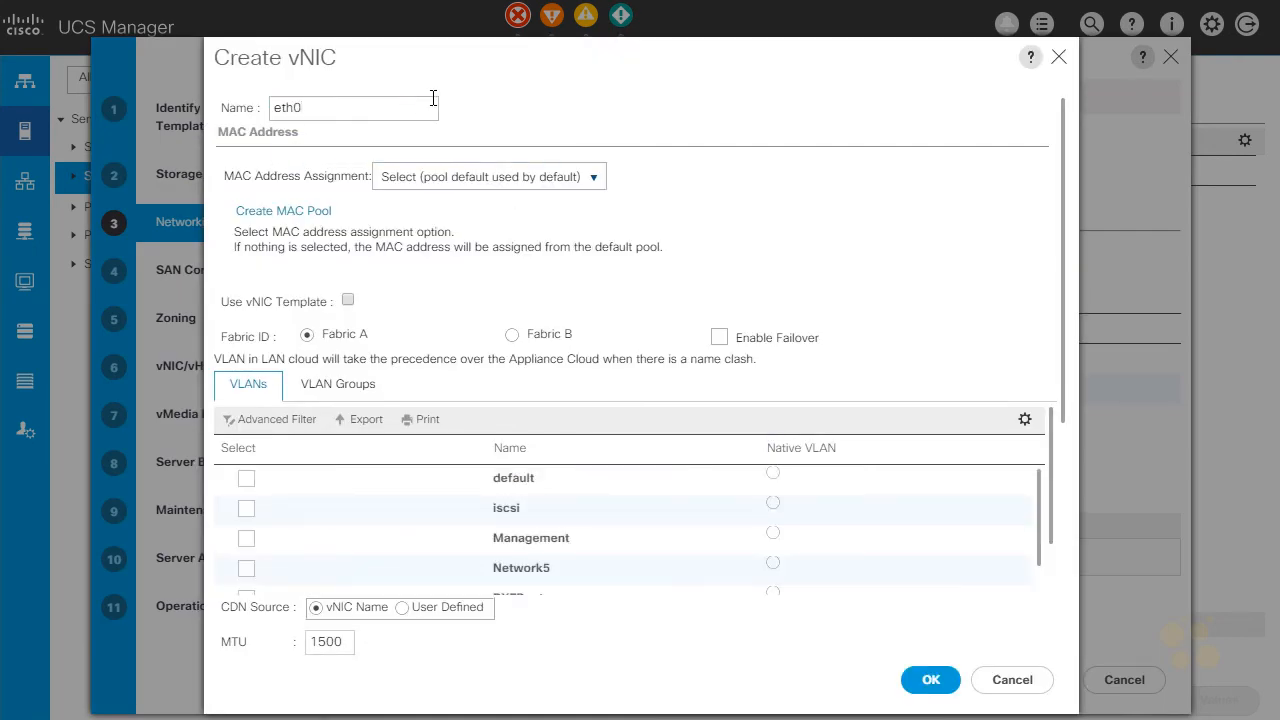
click(597, 180)
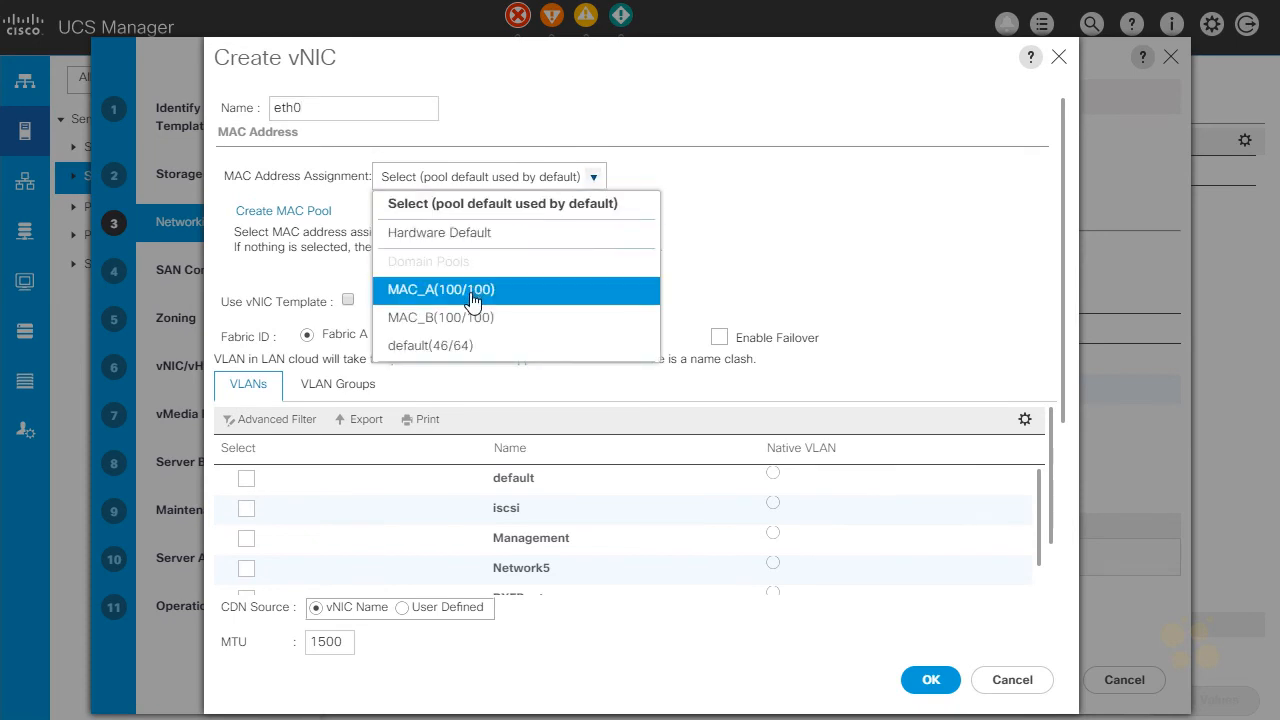
click(470, 293)
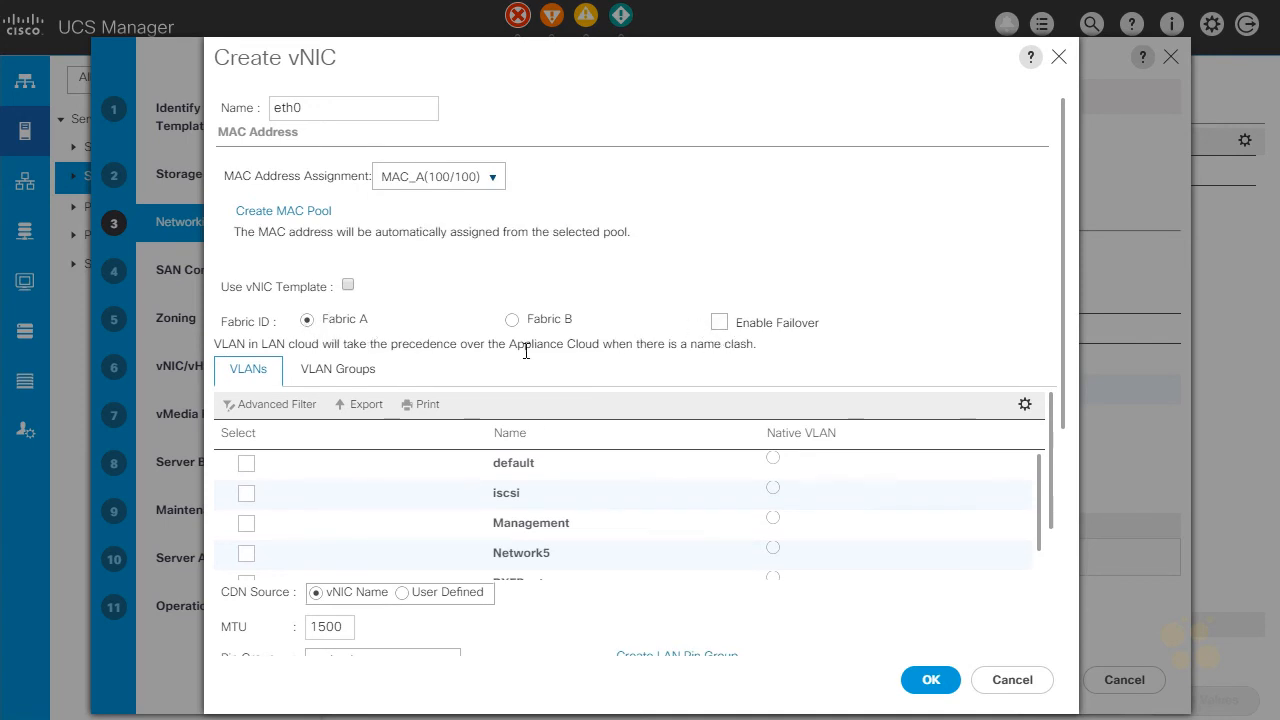
Assign the Network5 and Servers4 VLANs to vNIC eth0.
scroll(286, 392, down, 2)
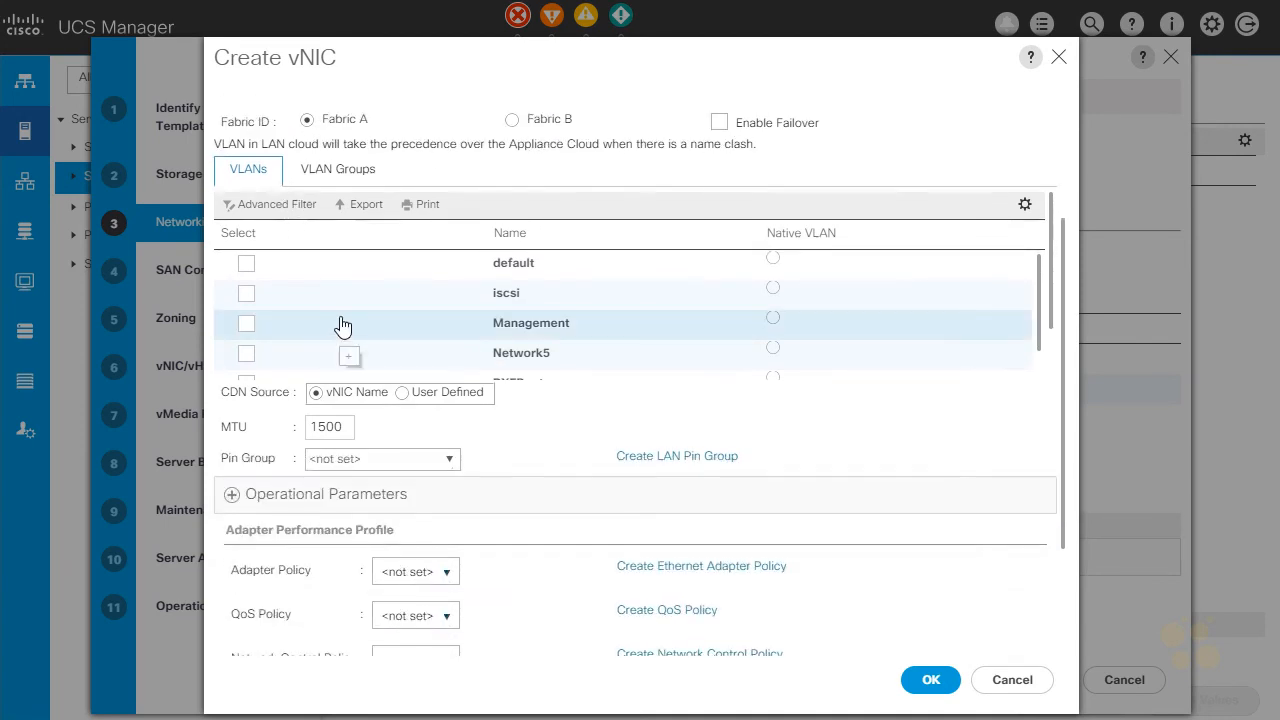
scroll(337, 320, down, 2)
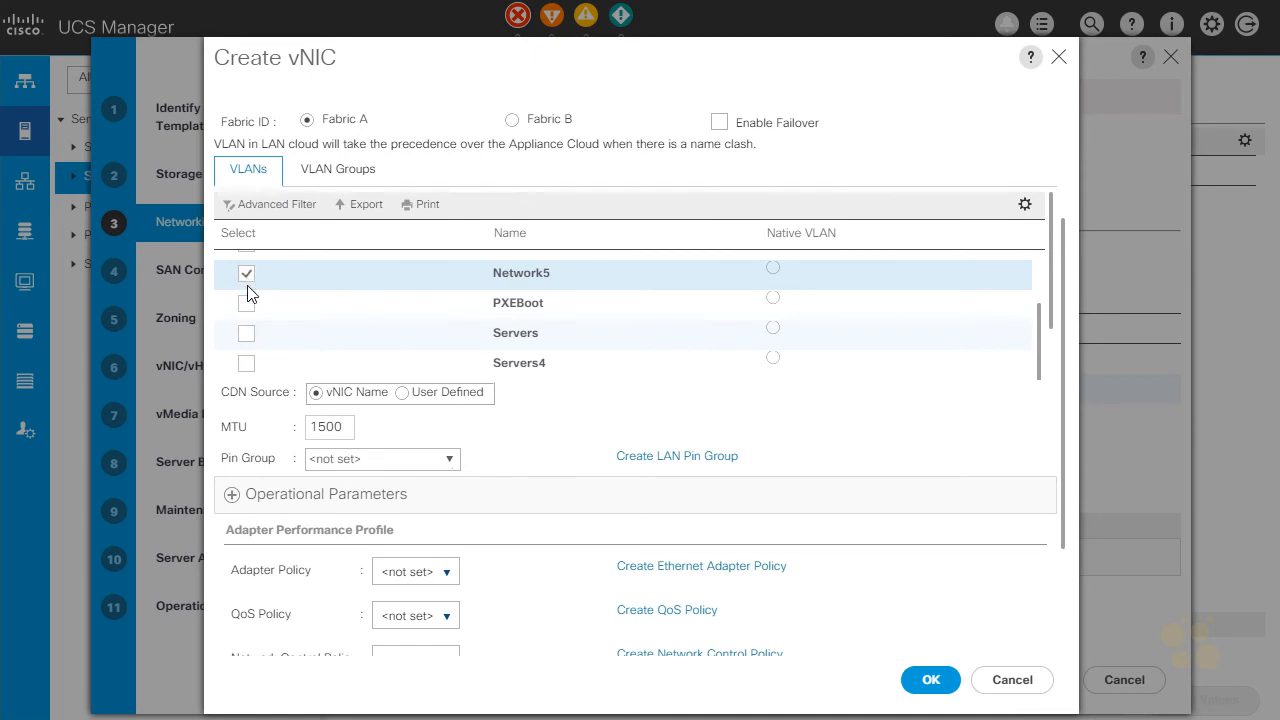
click(247, 366)
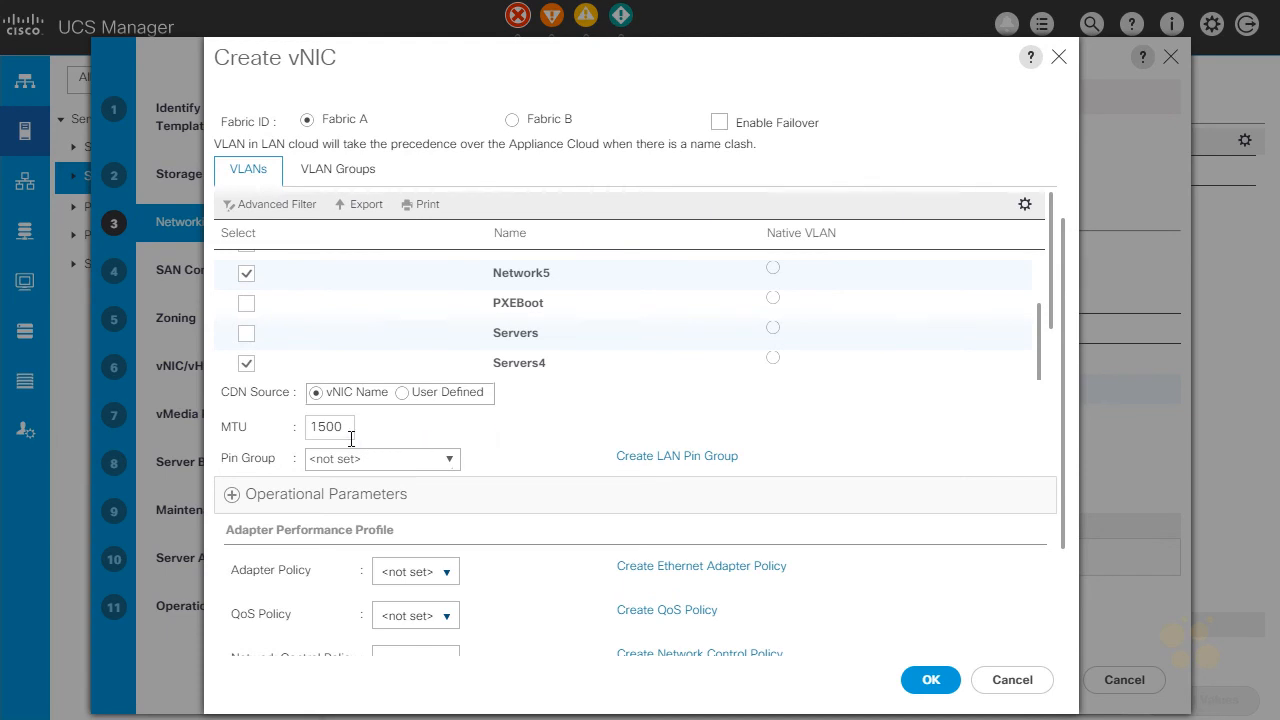
Set eth0's adapter policy to VMWare, QoS policy to QOS_BE and network control policy to CDP_On, and finish creating the vNIC.
scroll(588, 437, down, 3)
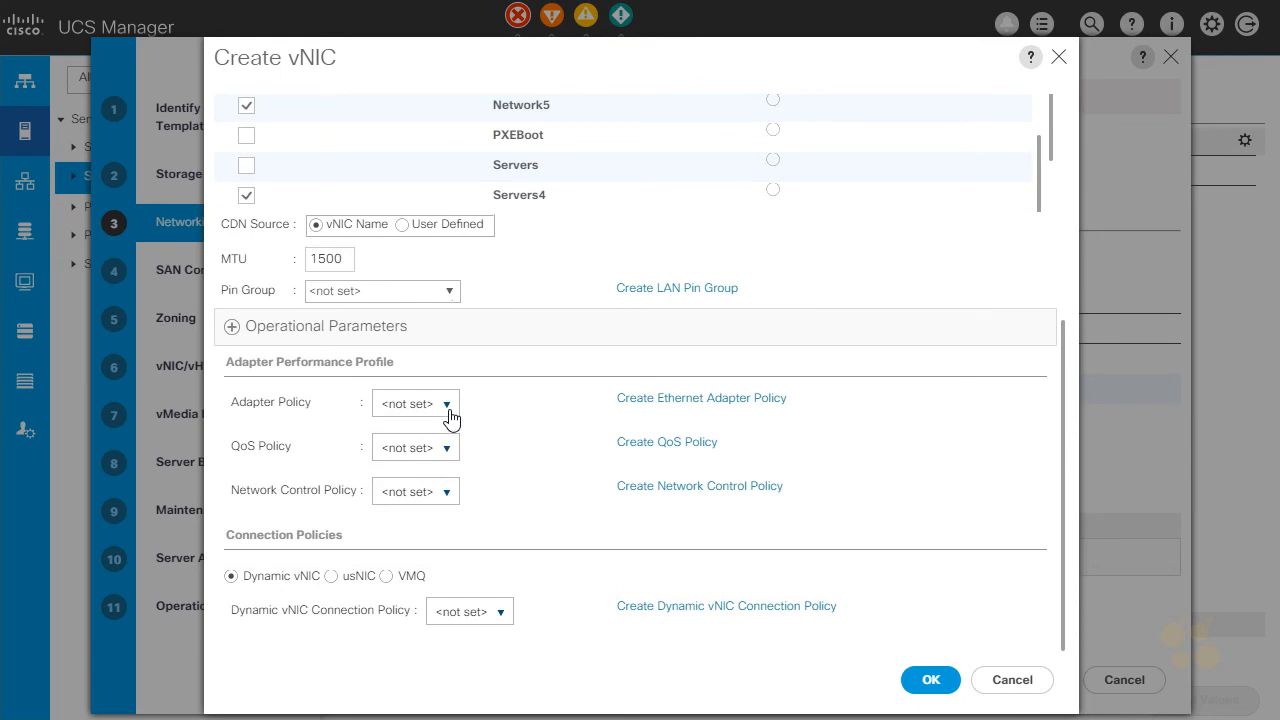
click(449, 410)
click(443, 290)
click(449, 440)
click(443, 536)
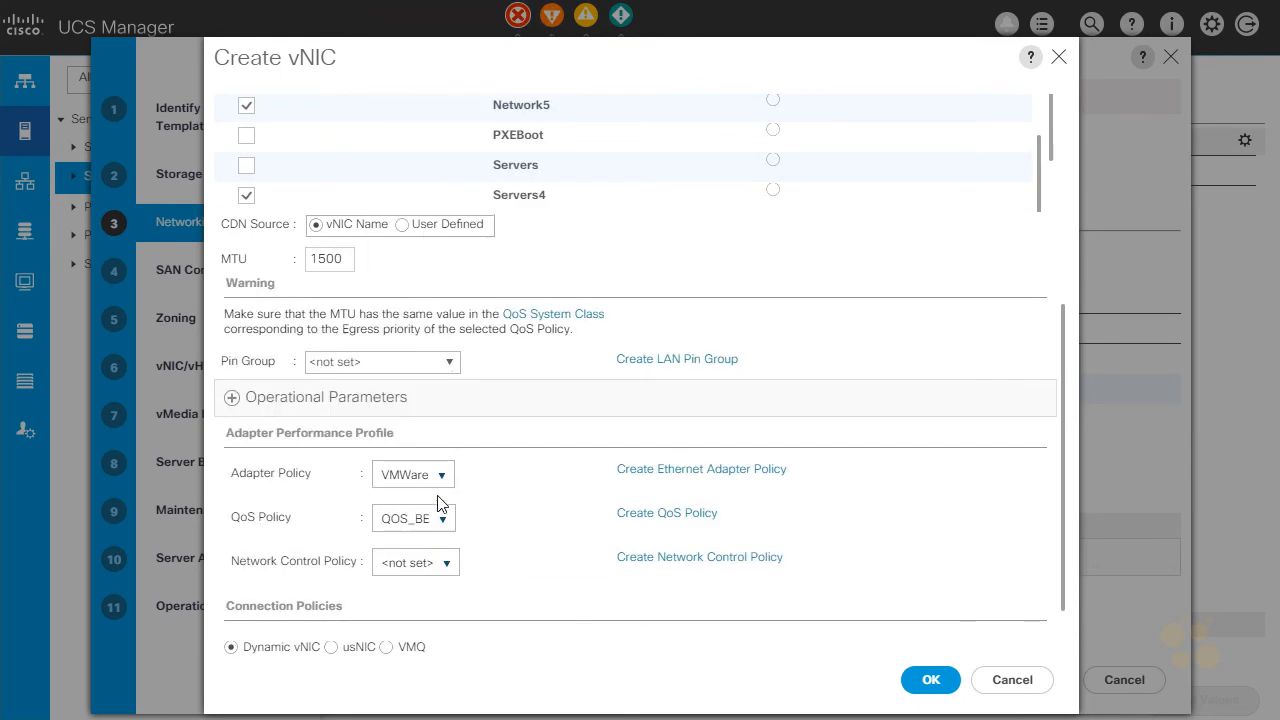
click(445, 562)
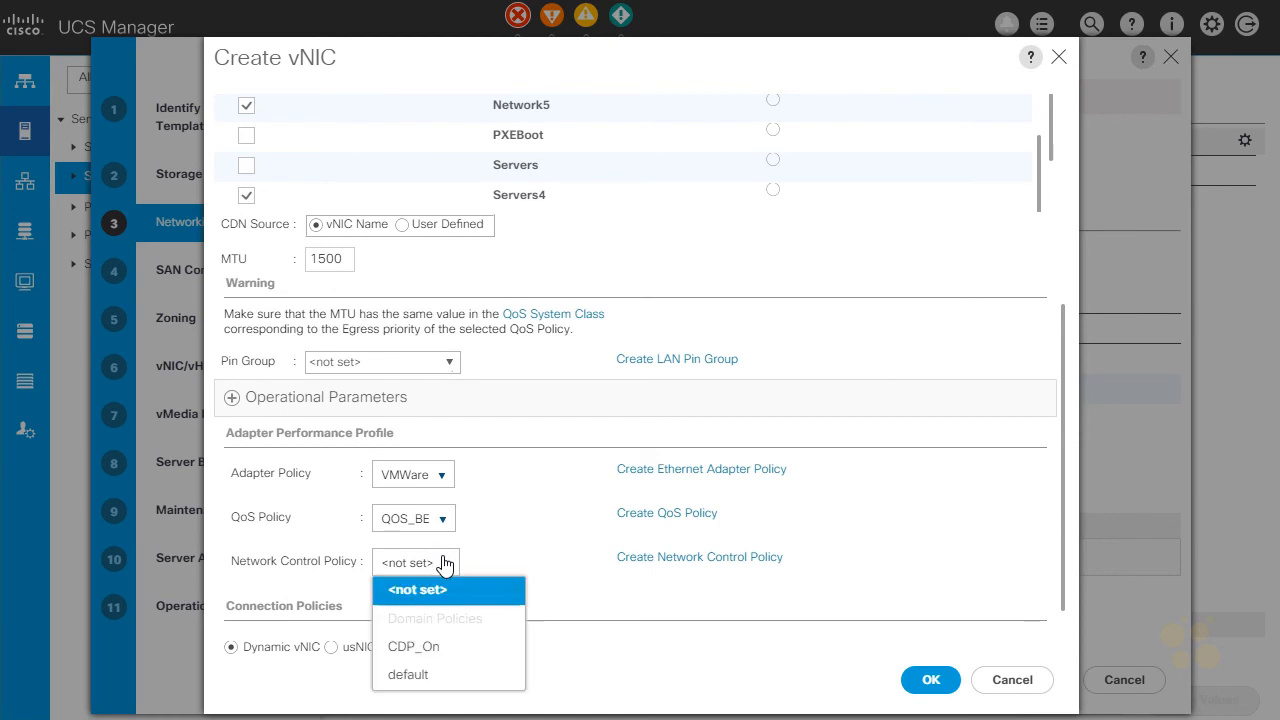
click(432, 648)
click(955, 680)
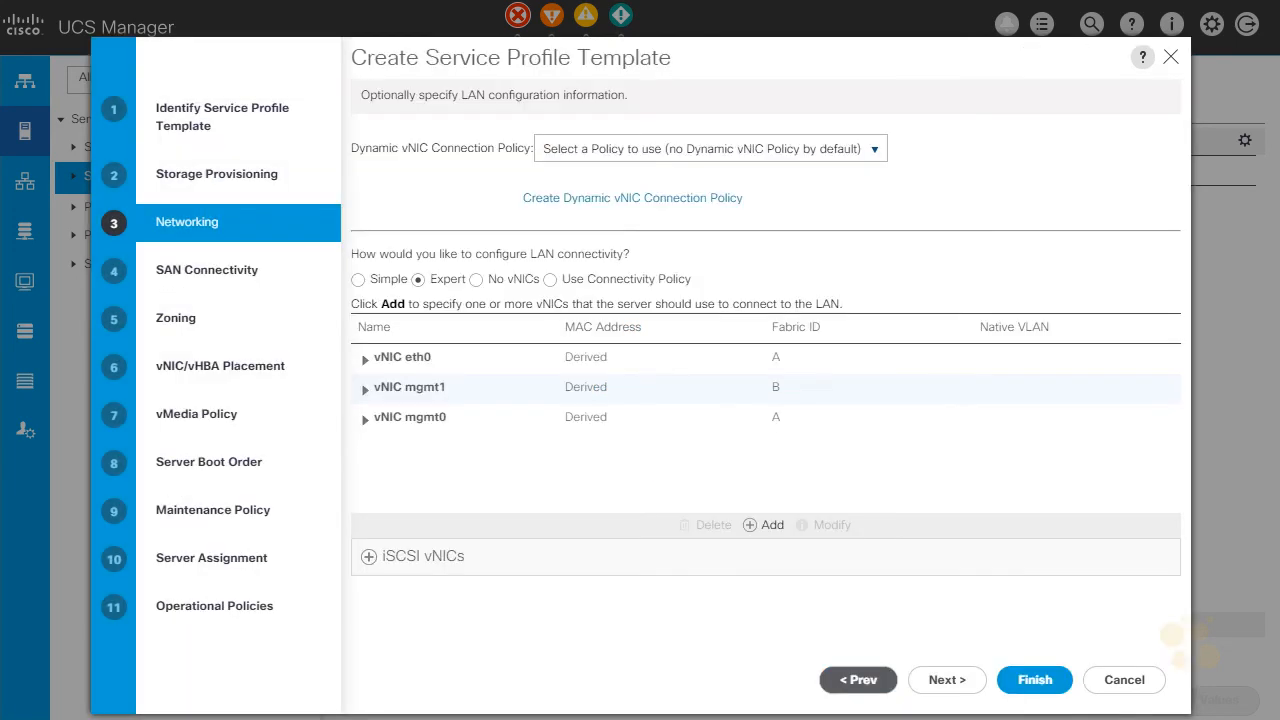
Add a vNIC named vmotion0 on Fabric A with the MAC_A address pool and failover enabled.
click(757, 528)
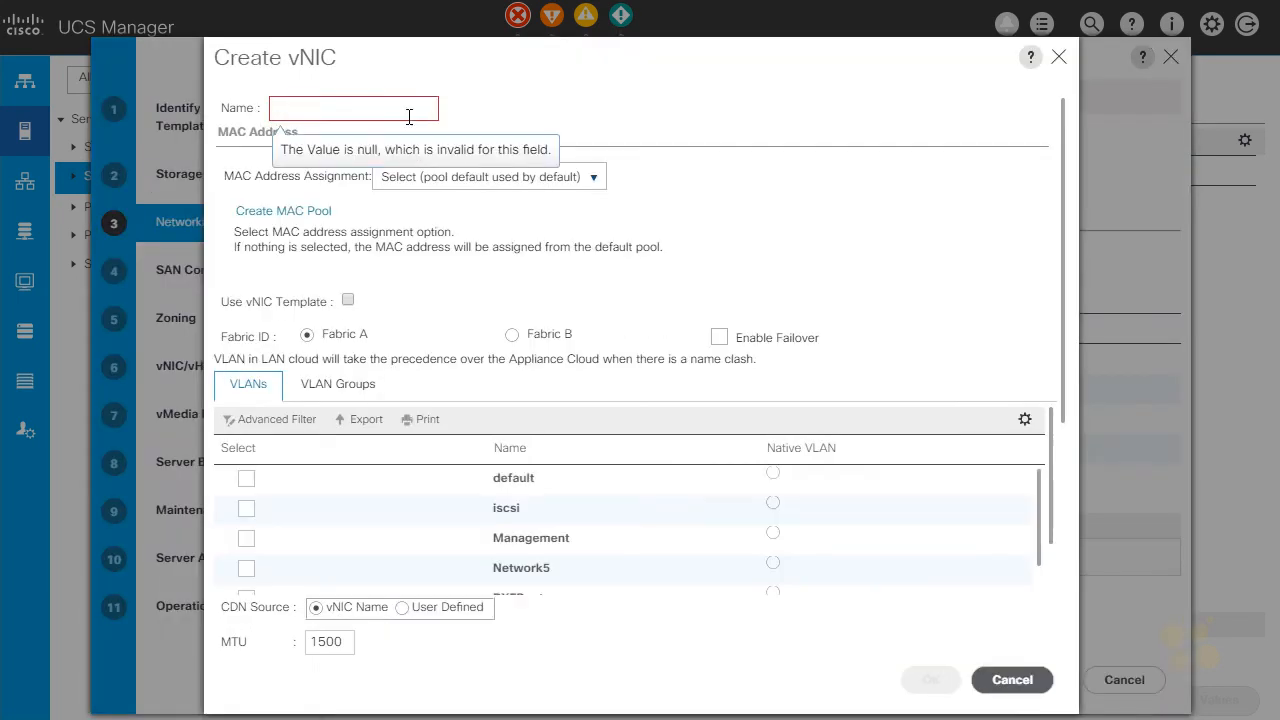
text(vmotion0)
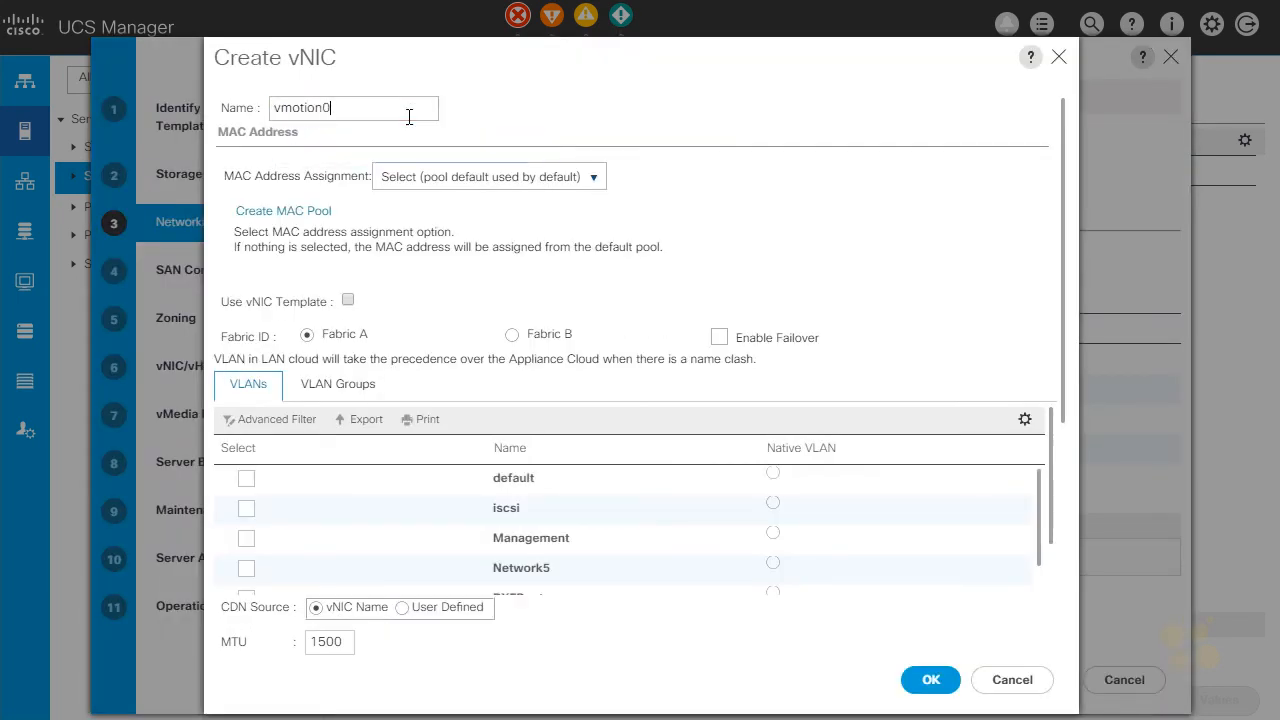
click(440, 176)
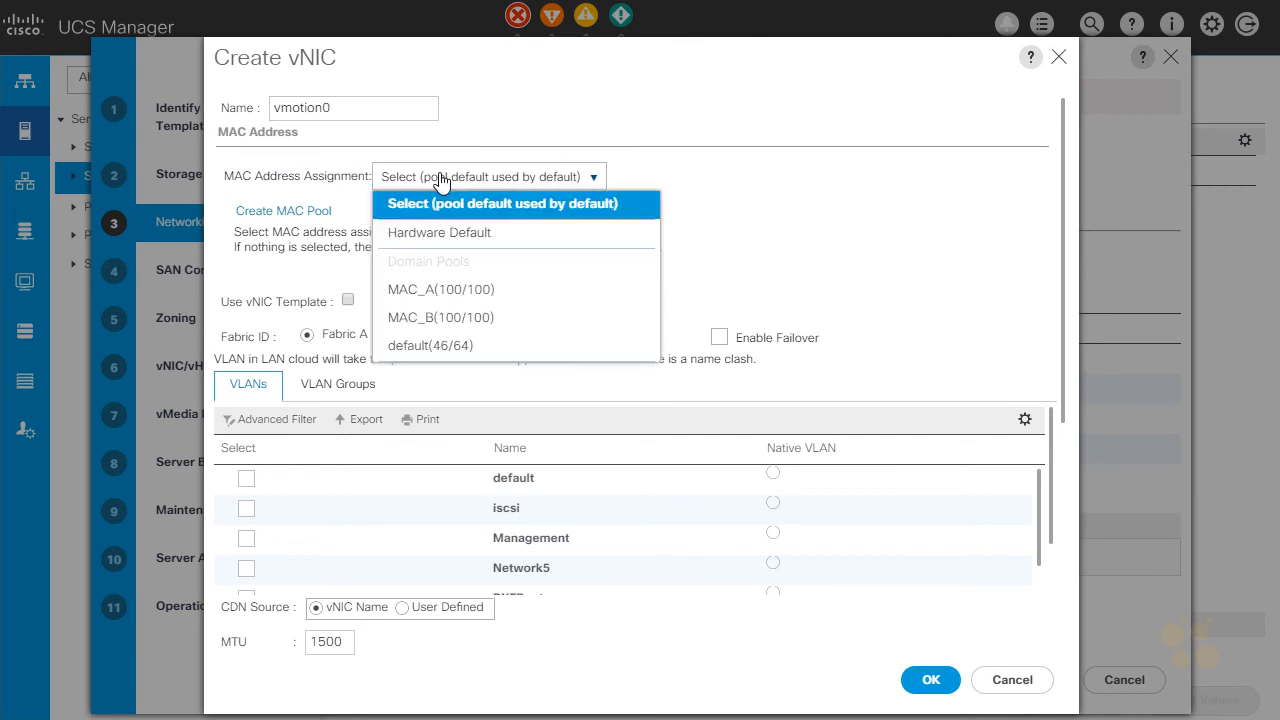
click(446, 290)
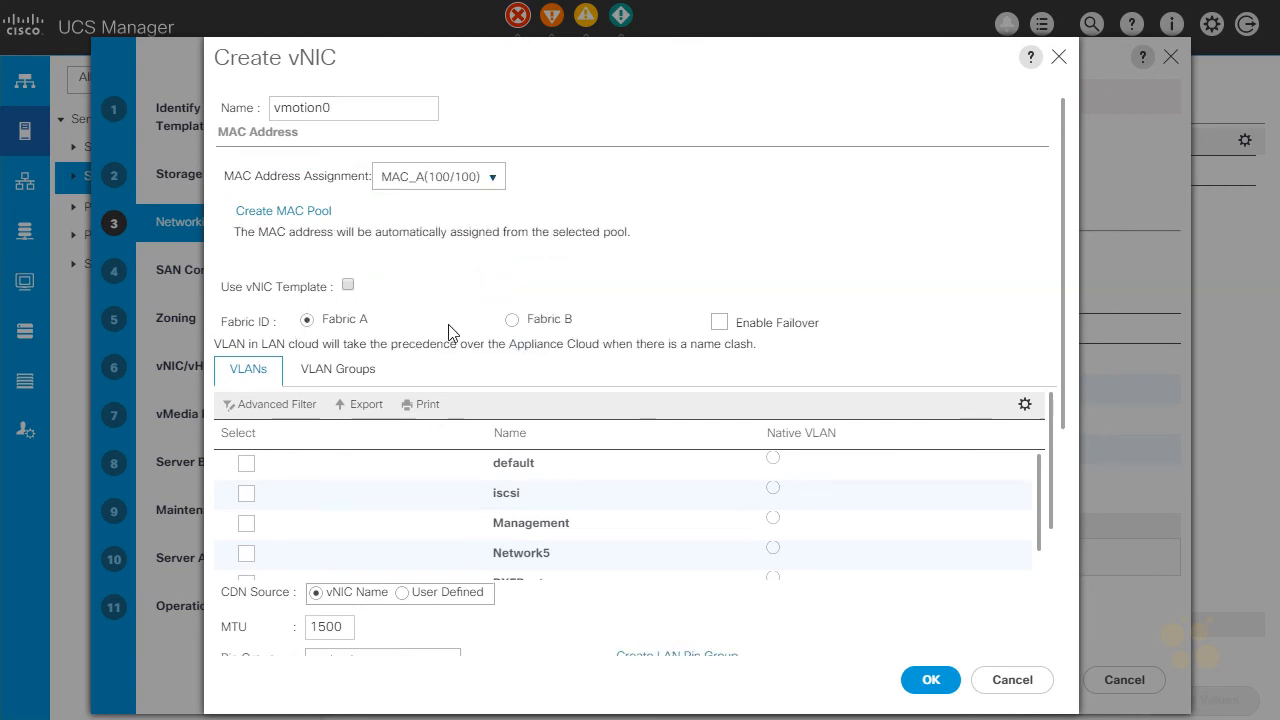
click(720, 323)
Assign the Network5 VLAN to vNIC vmotion0 and make it the native VLAN.
scroll(414, 508, down, 1)
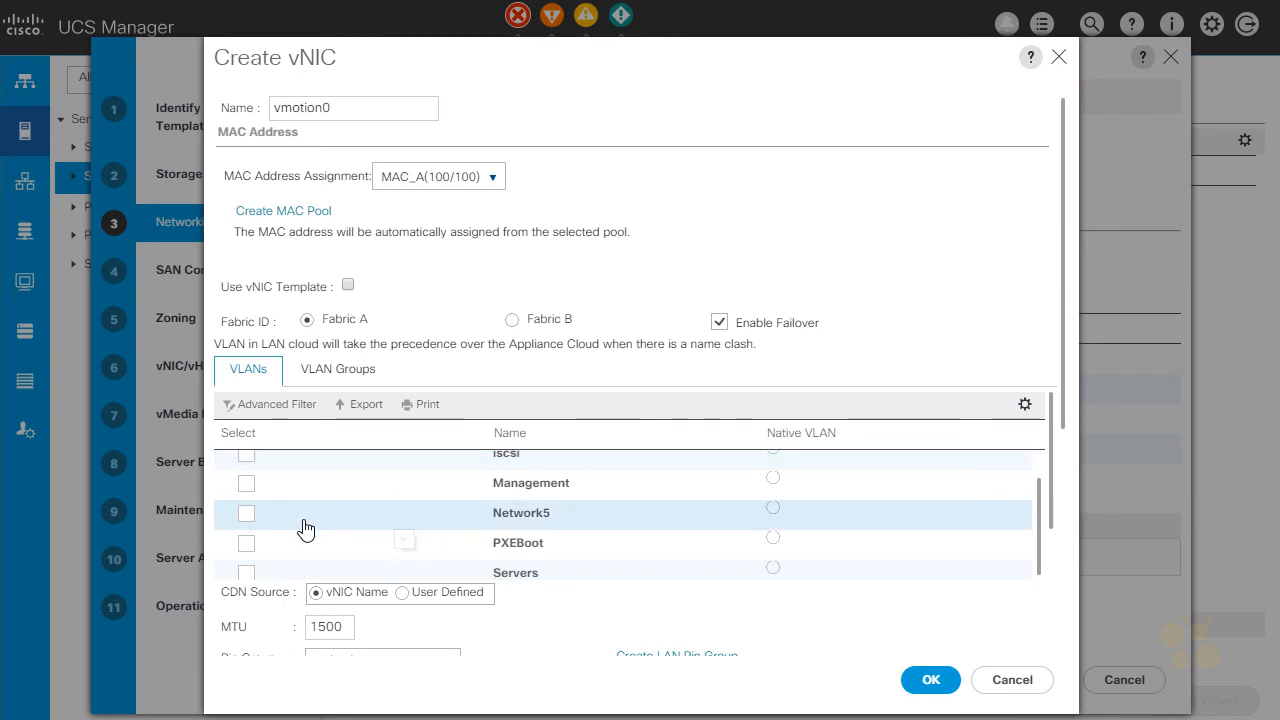
click(248, 516)
click(772, 509)
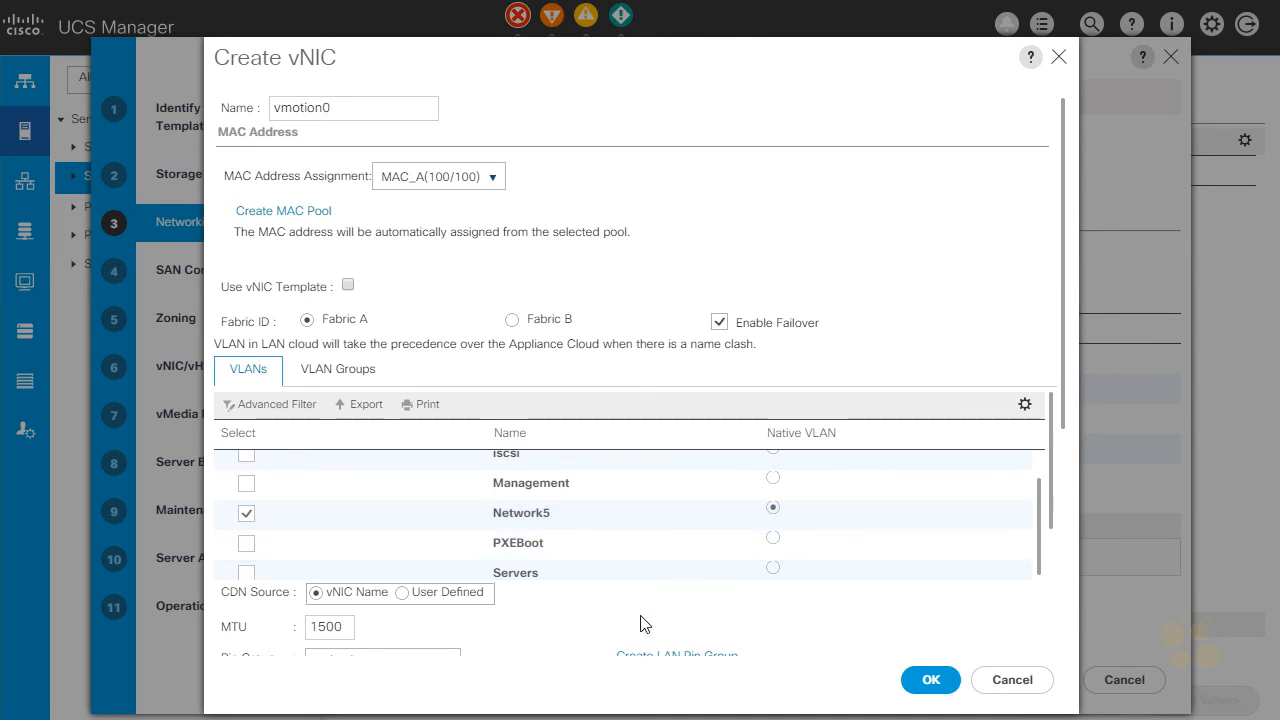
Set vmotion0's MTU to 9000 and its QoS policy to QOS_SILVER.
scroll(640, 624, down, 3)
double_click(328, 328)
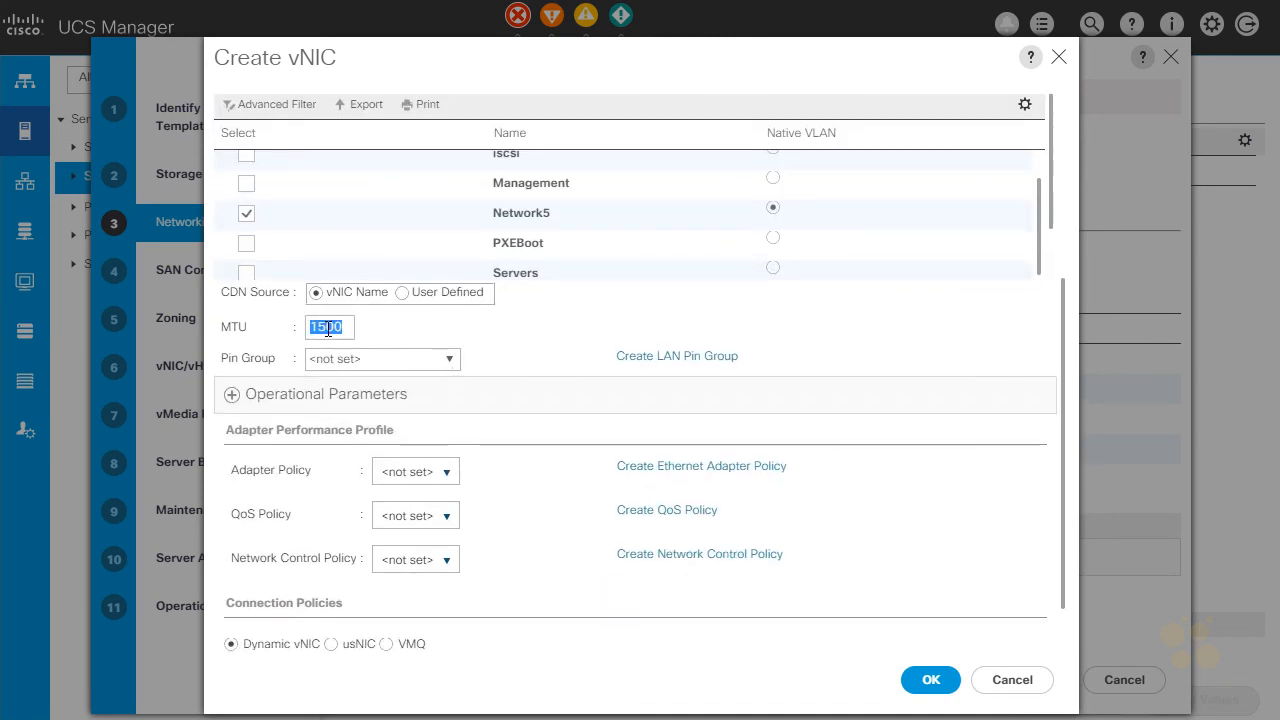
text(9000)
click(441, 519)
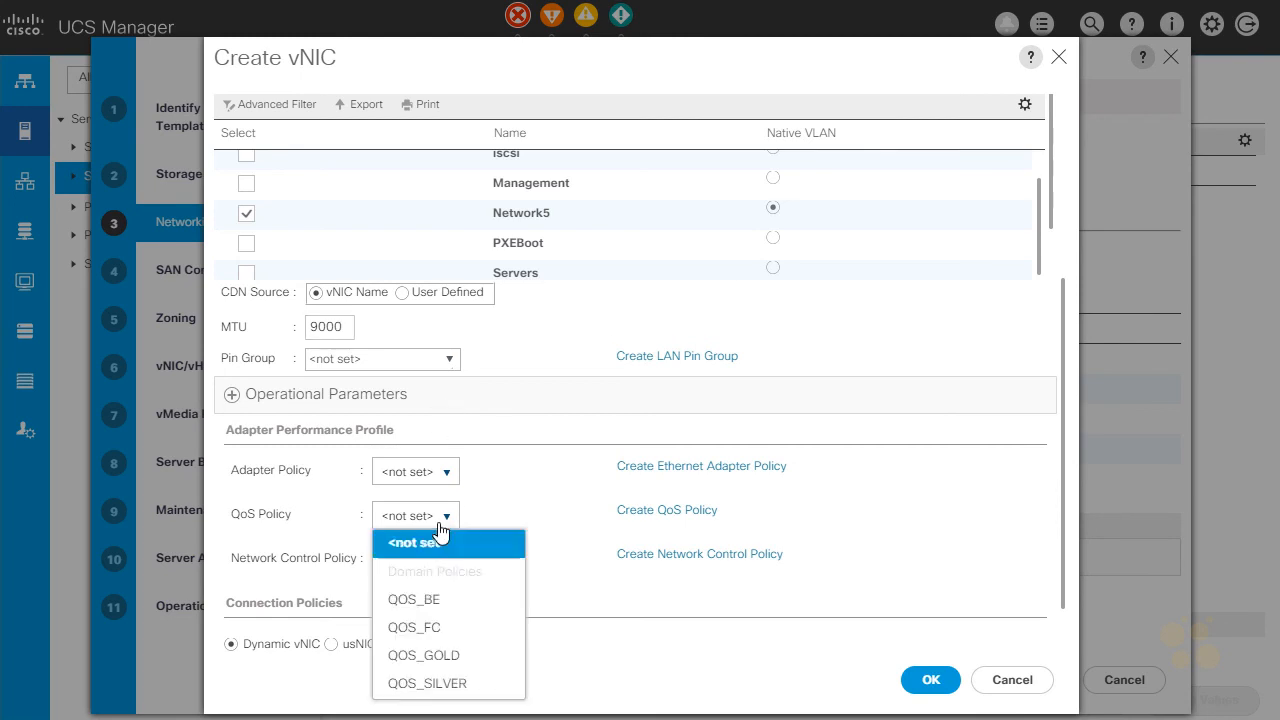
click(424, 684)
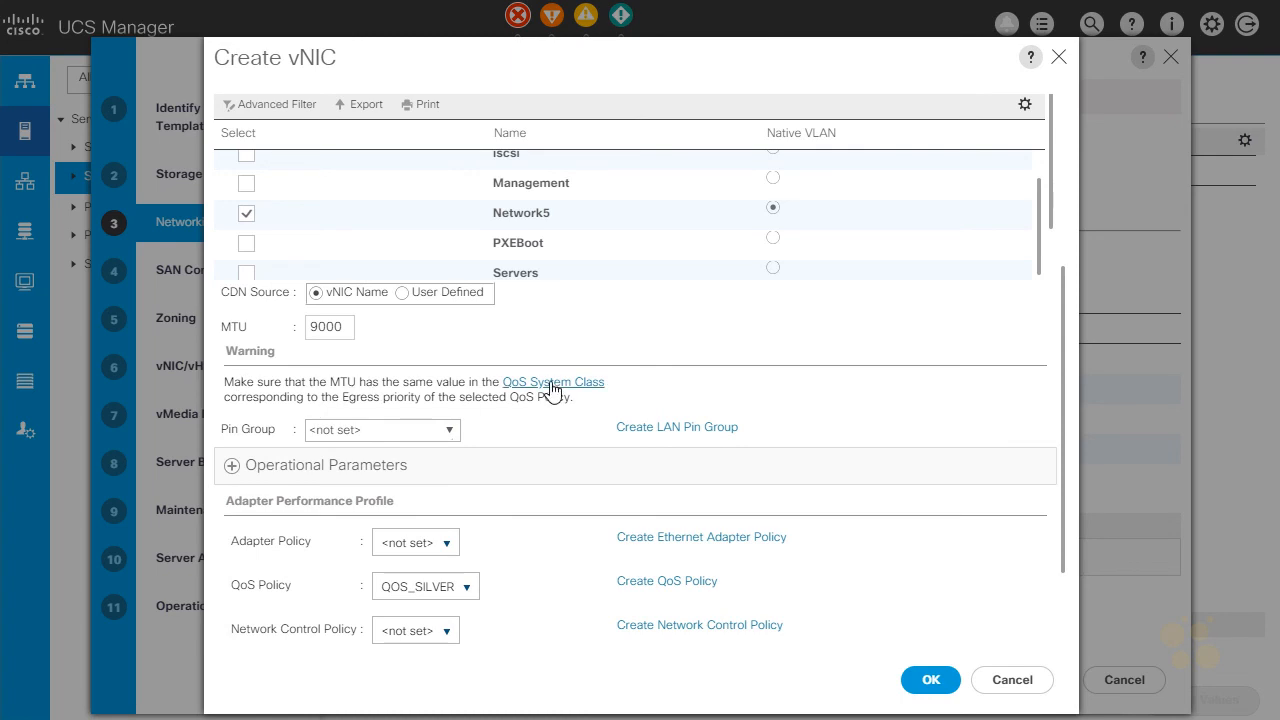
Give vmotion0 the VMWare adapter policy and CDP_On network control policy, and finish creating the vNIC.
click(449, 541)
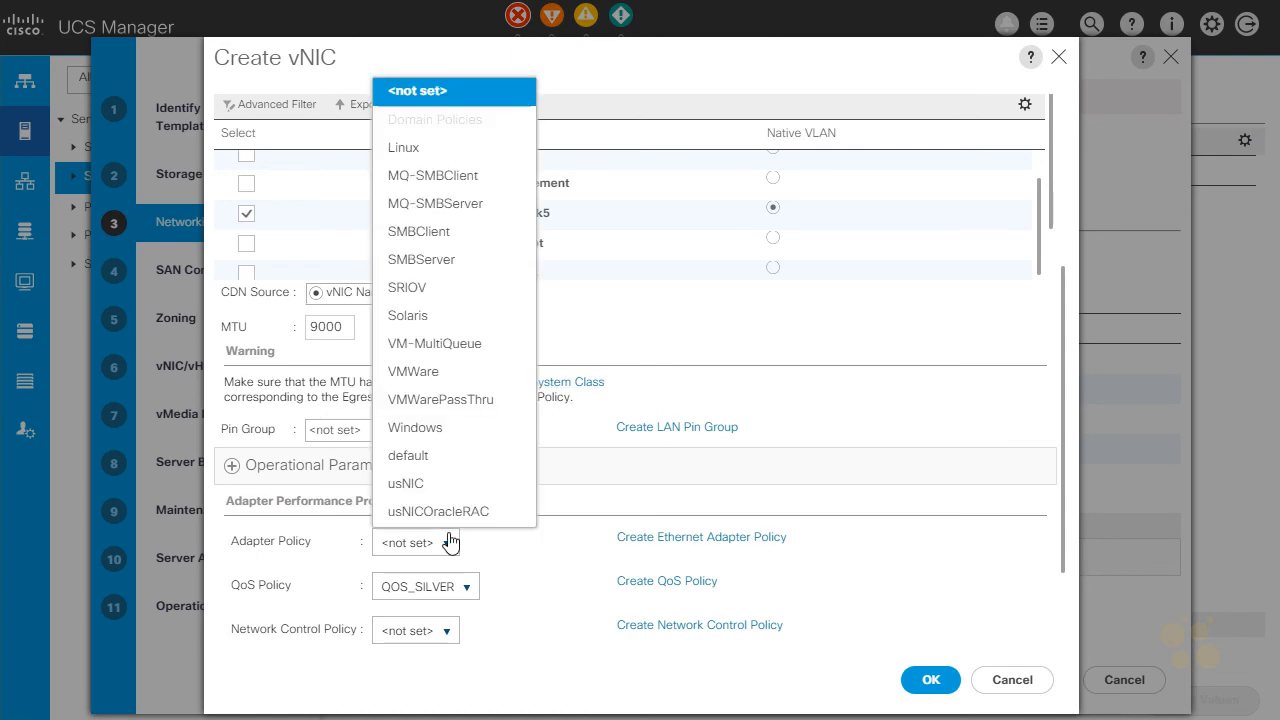
click(437, 370)
click(437, 630)
click(447, 574)
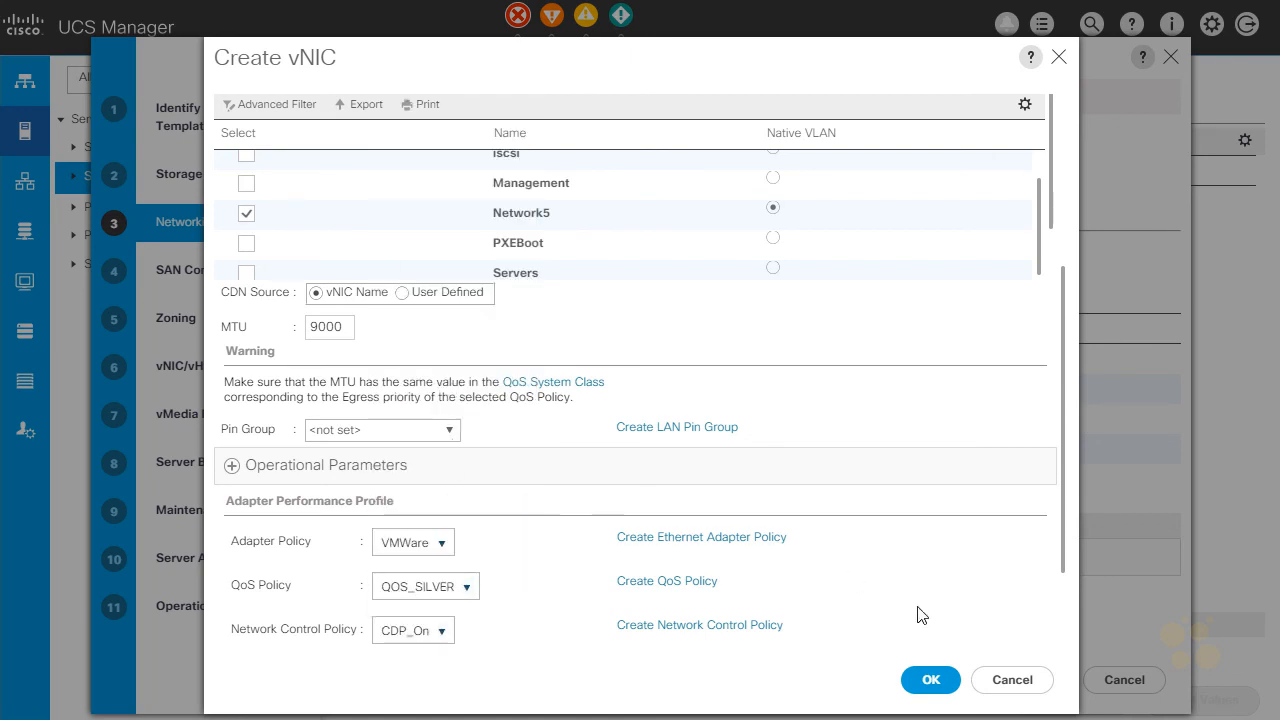
click(930, 680)
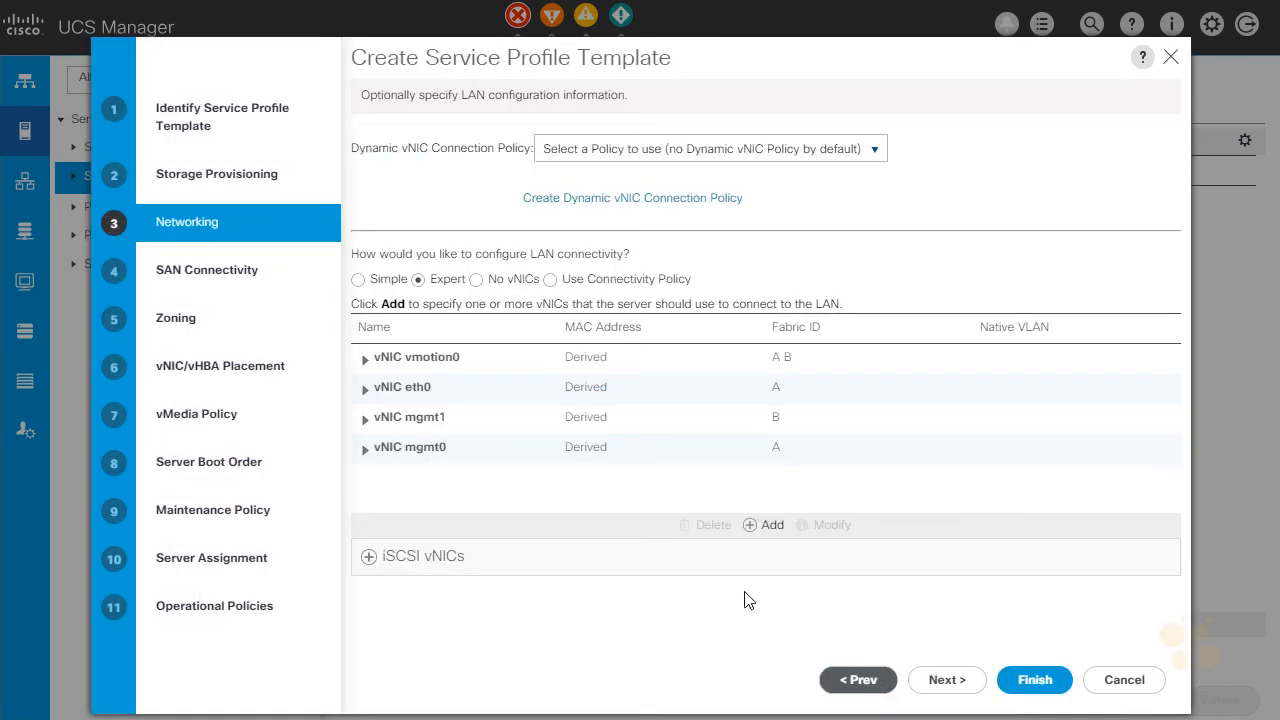
Add a vNIC named storage0 on Fabric A using the MAC_A address pool.
click(753, 525)
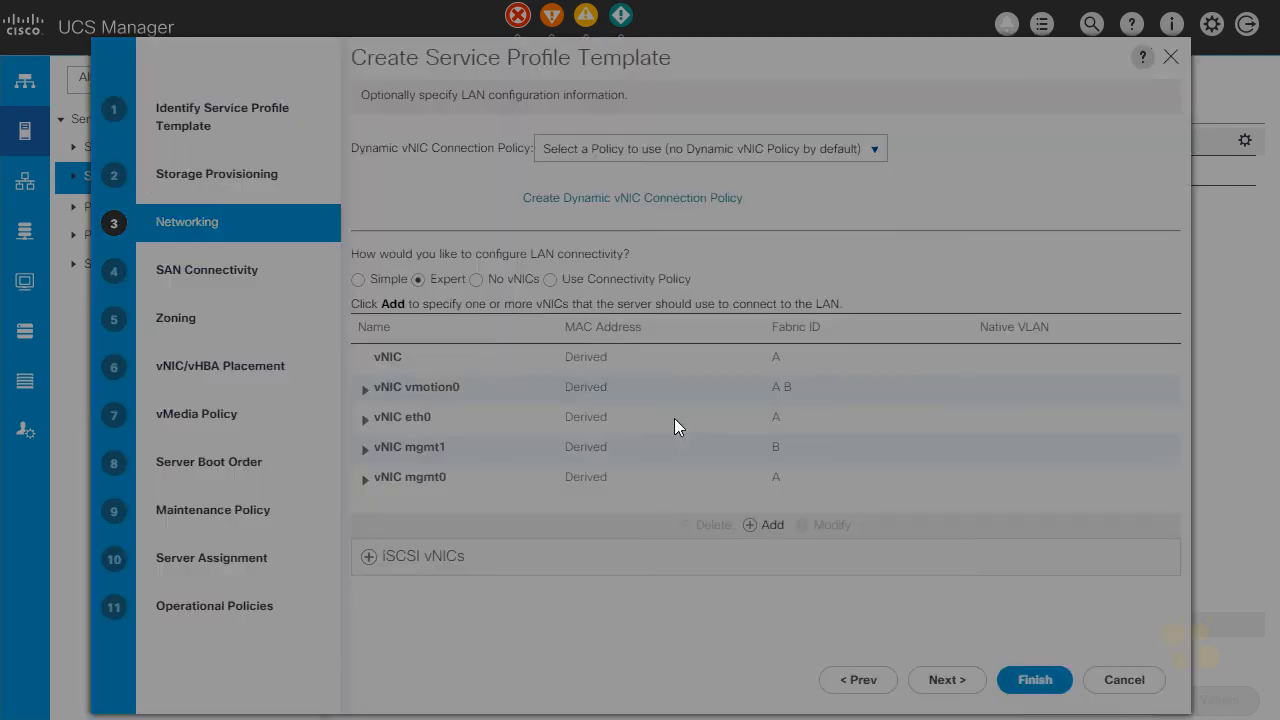
click(406, 104)
text(storage0)
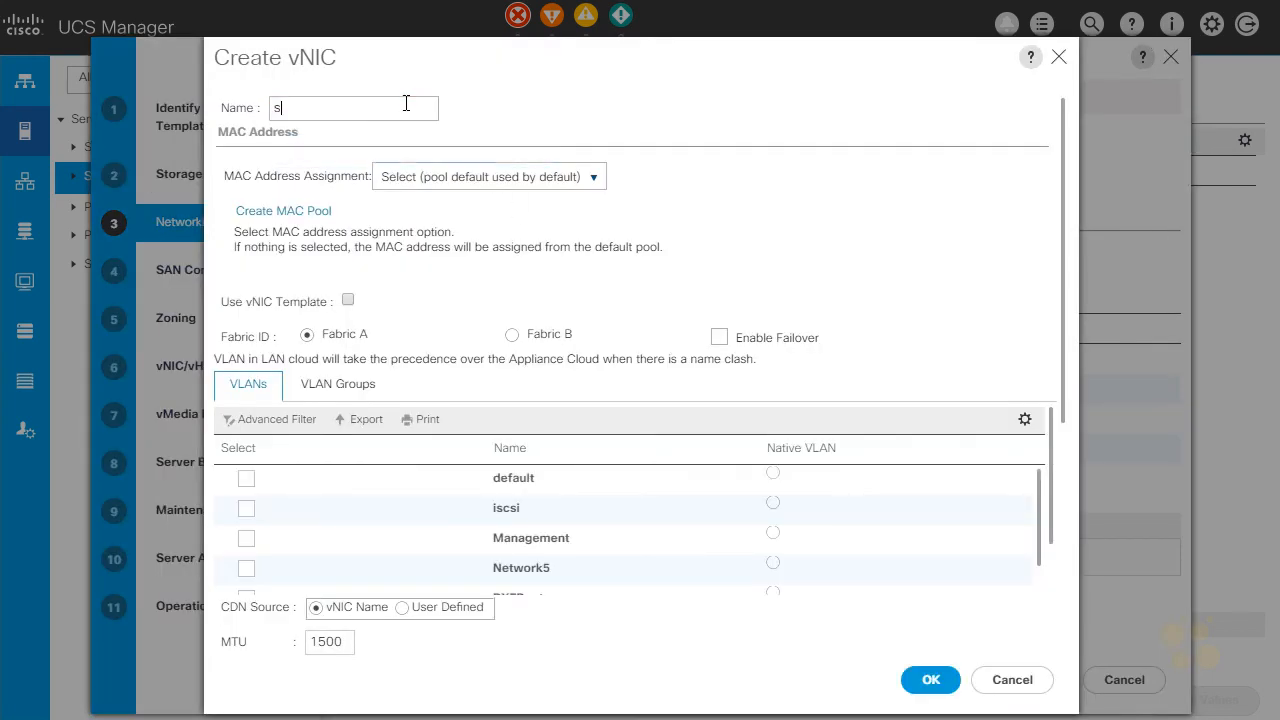
click(443, 182)
click(430, 290)
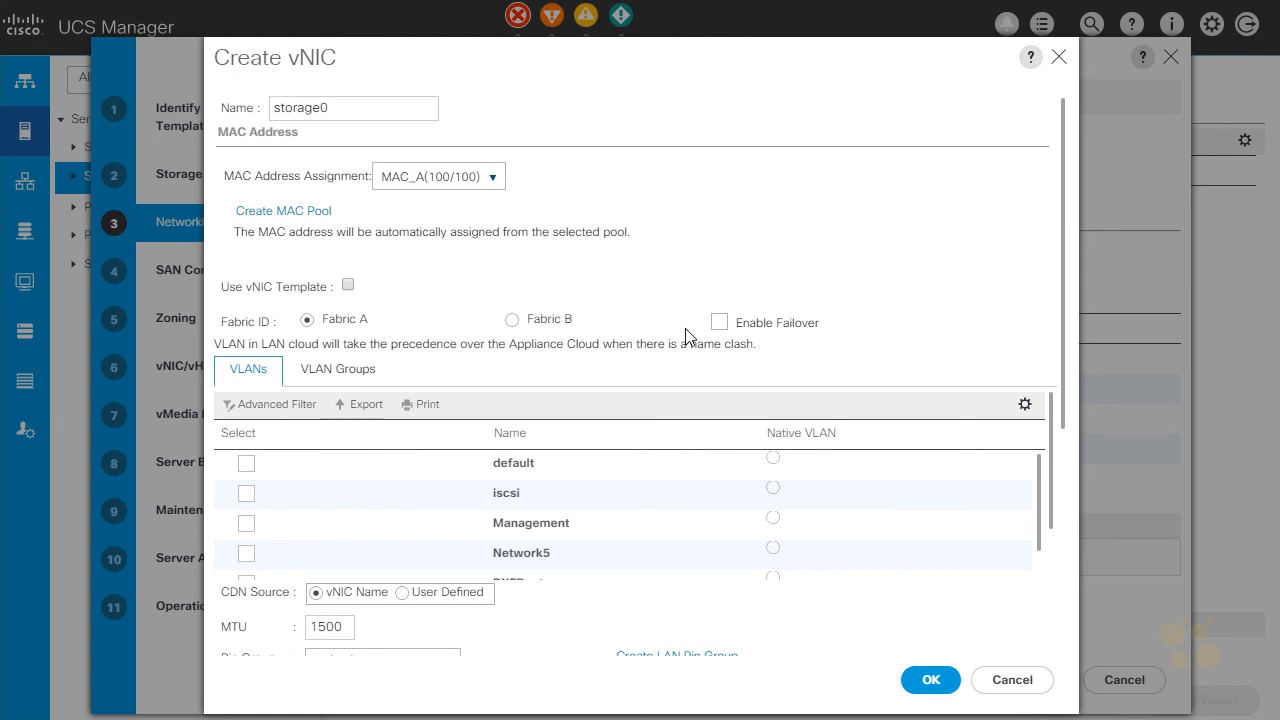
Assign the iscsi VLAN to vNIC storage0 as its native VLAN and set the MTU to 9000.
scroll(520, 360, down, 2)
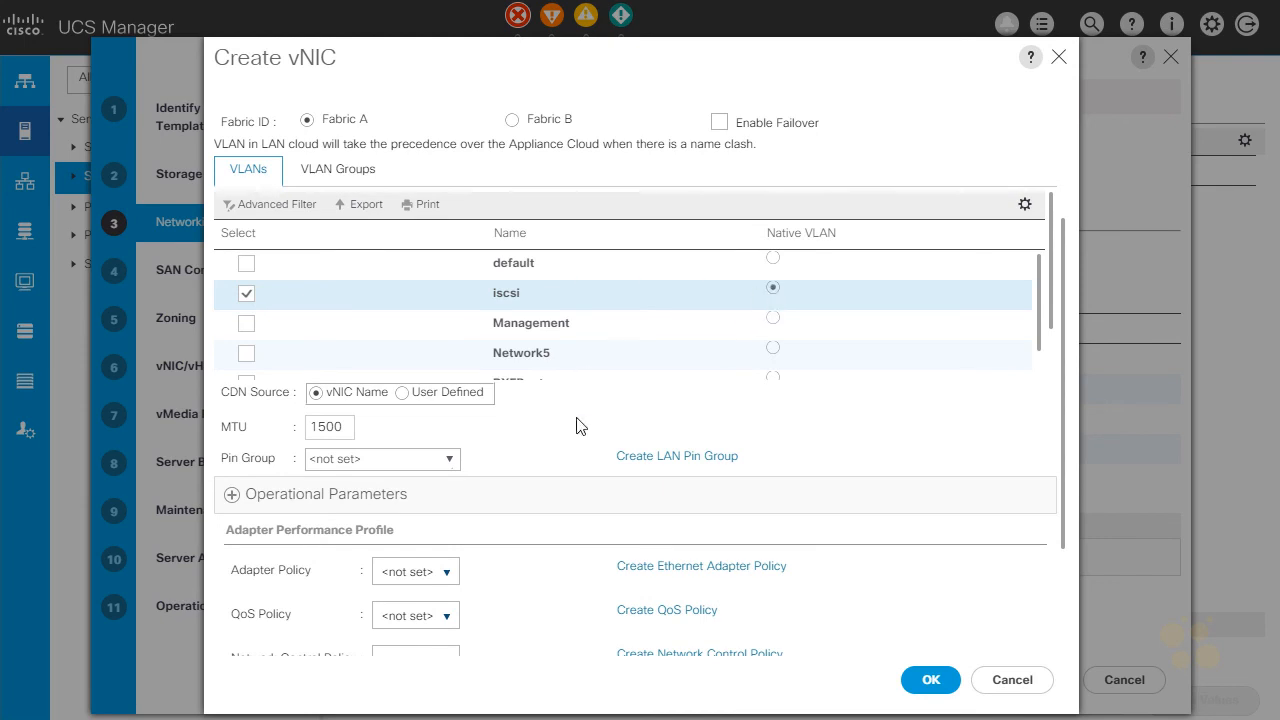
double_click(332, 420)
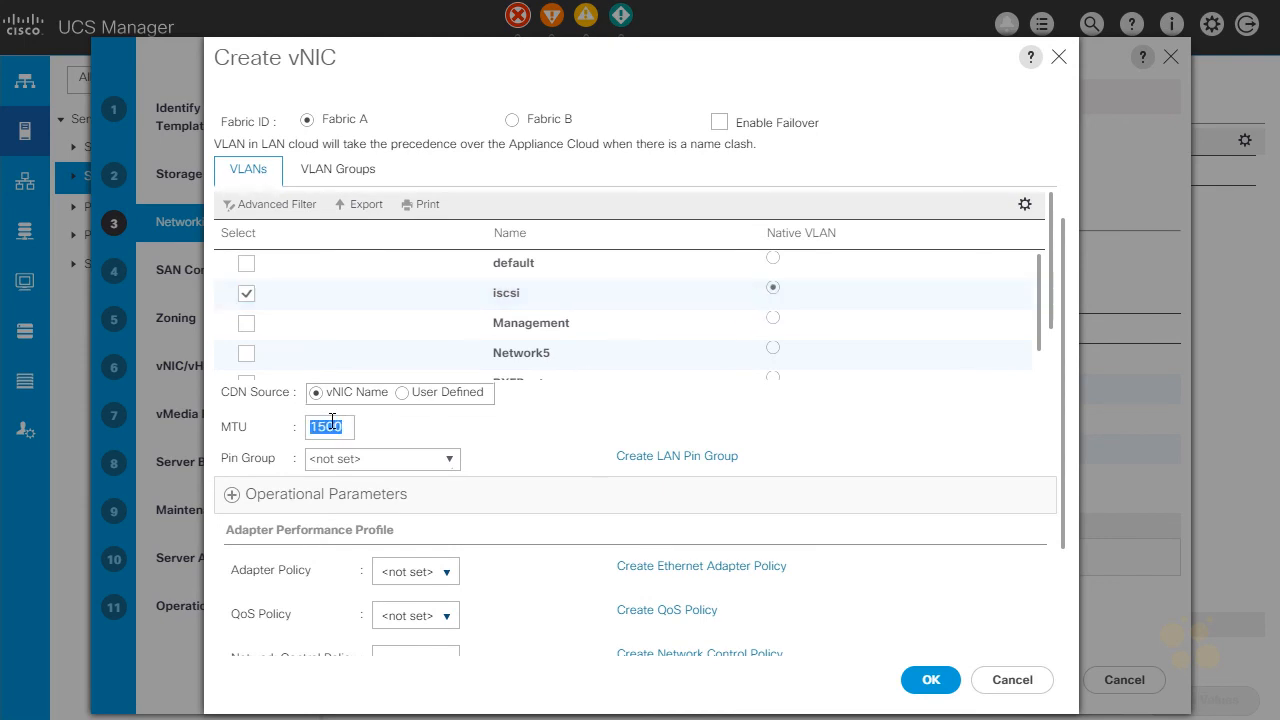
text(9000)
Set storage0's QoS policy to QOS_GOLD, adapter policy to VMWare and network control policy to CDP_On, and finish creating the vNIC.
scroll(545, 455, down, 3)
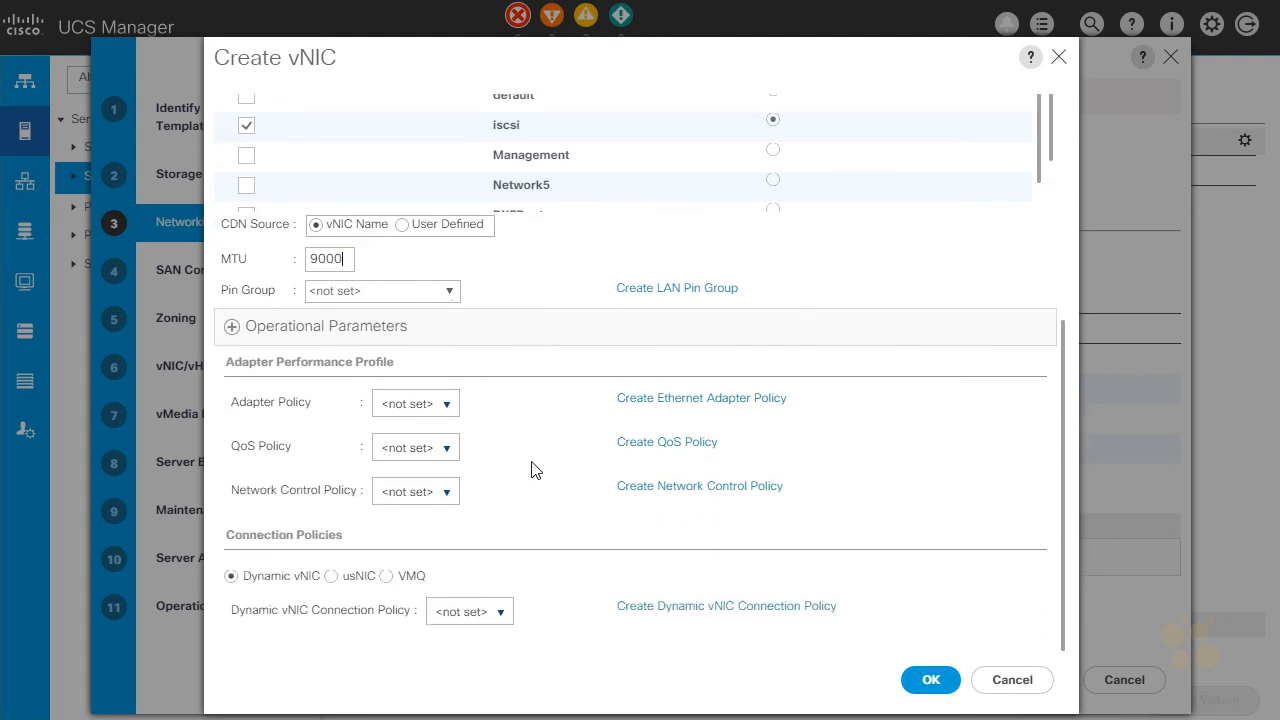
click(434, 452)
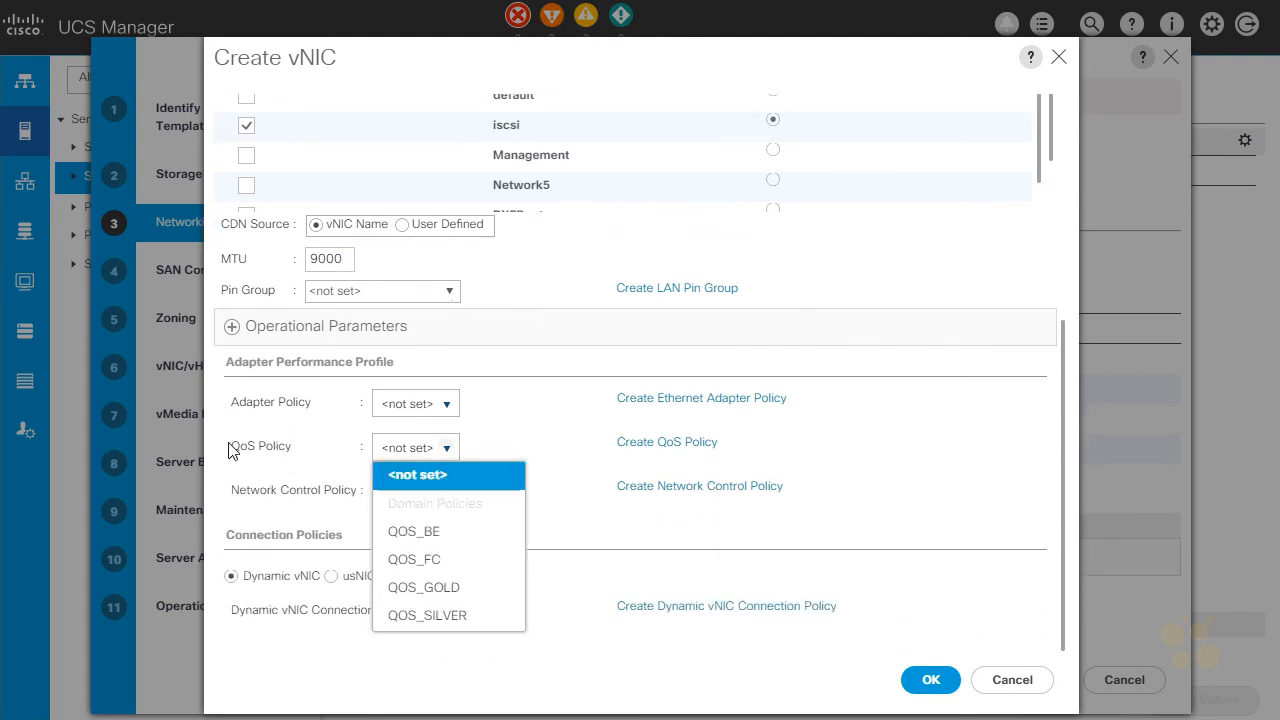
click(457, 598)
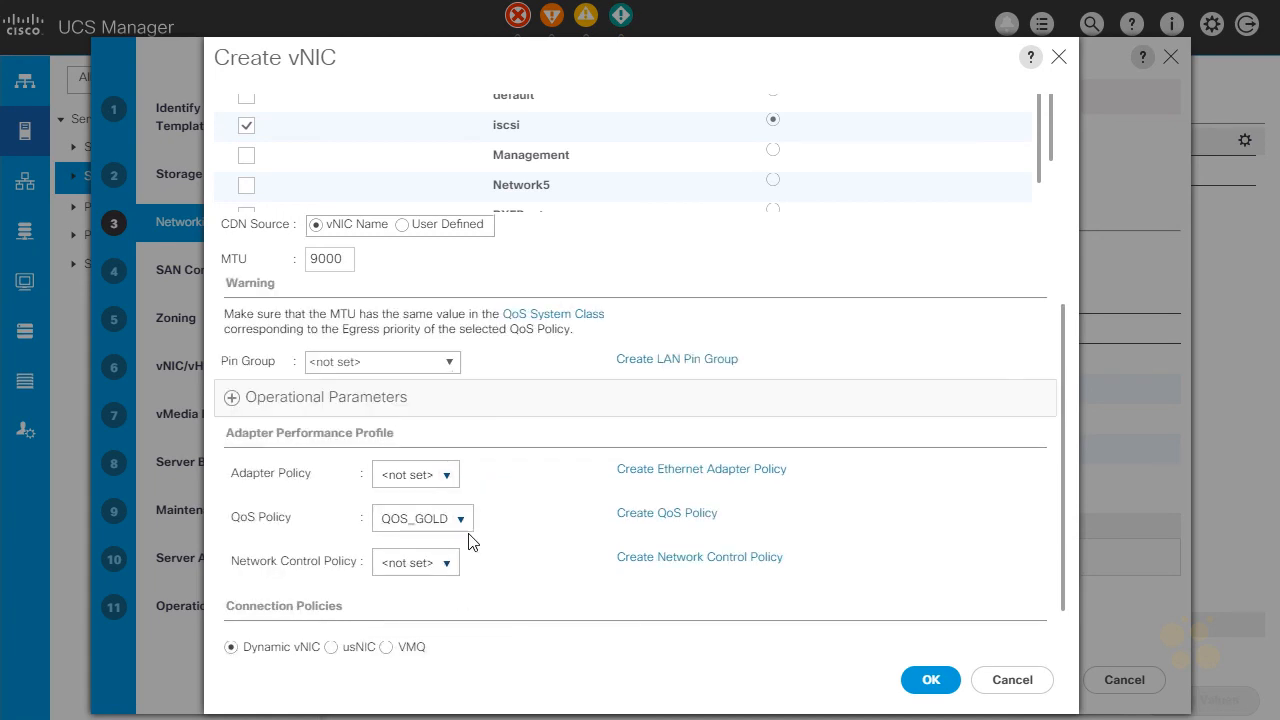
click(445, 480)
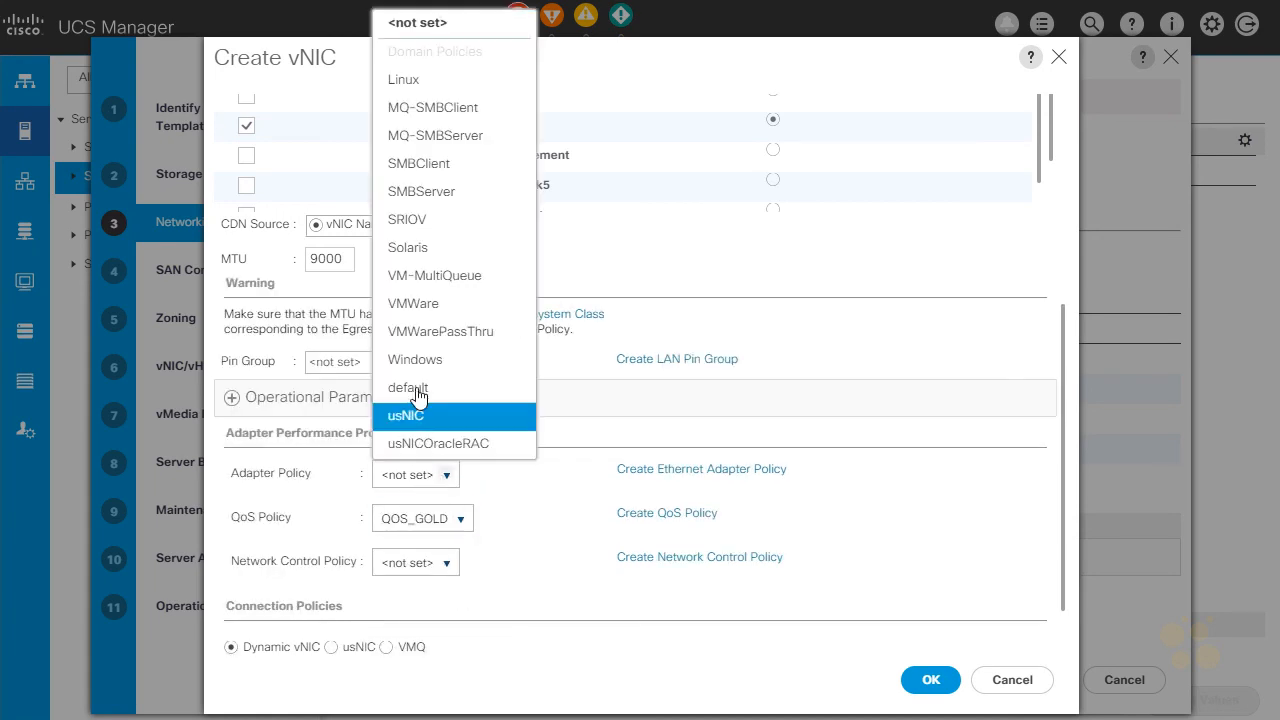
click(427, 307)
click(443, 565)
click(432, 648)
click(930, 680)
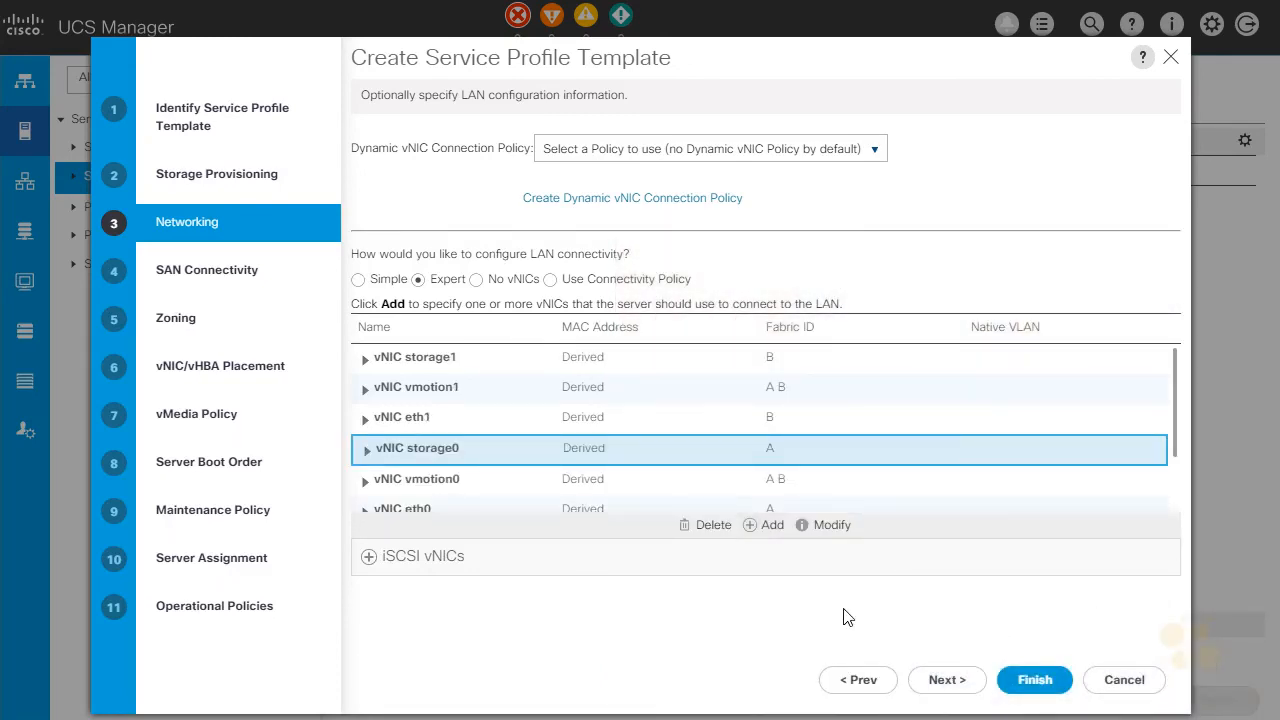
click(415, 396)
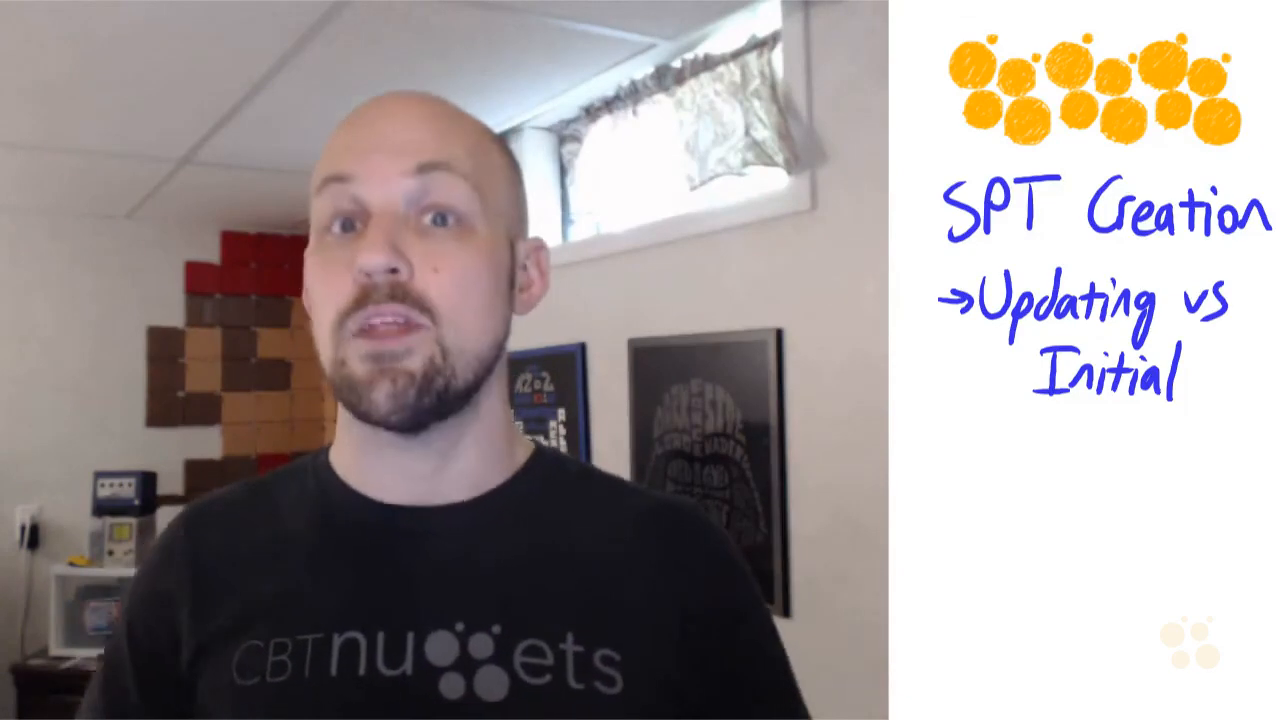
drag(940, 458, 966, 458)
drag(952, 447, 952, 471)
mouse_move(986, 440)
mouse_down()
mouse_move(973, 487)
mouse_move(1010, 438)
mouse_up()
drag(1014, 468, 1036, 476)
drag(1062, 460, 1110, 465)
mouse_move(1139, 433)
mouse_down()
mouse_move(1132, 475)
mouse_move(1168, 488)
mouse_up()
drag(1172, 460, 1172, 488)
drag(1180, 460, 1226, 520)
drag(985, 520, 1042, 552)
mouse_move(1042, 512)
mouse_down()
mouse_move(1052, 530)
mouse_move(1126, 523)
mouse_move(1265, 540)
mouse_up()
drag(1048, 578, 1220, 570)
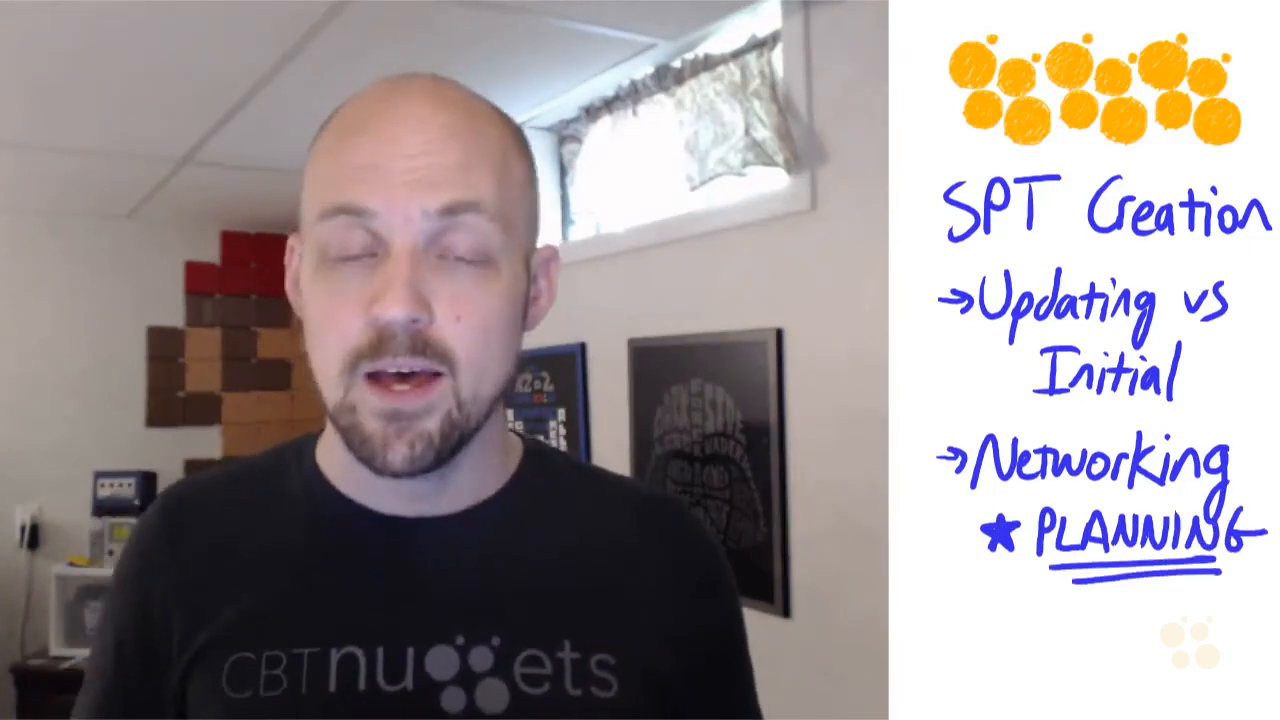